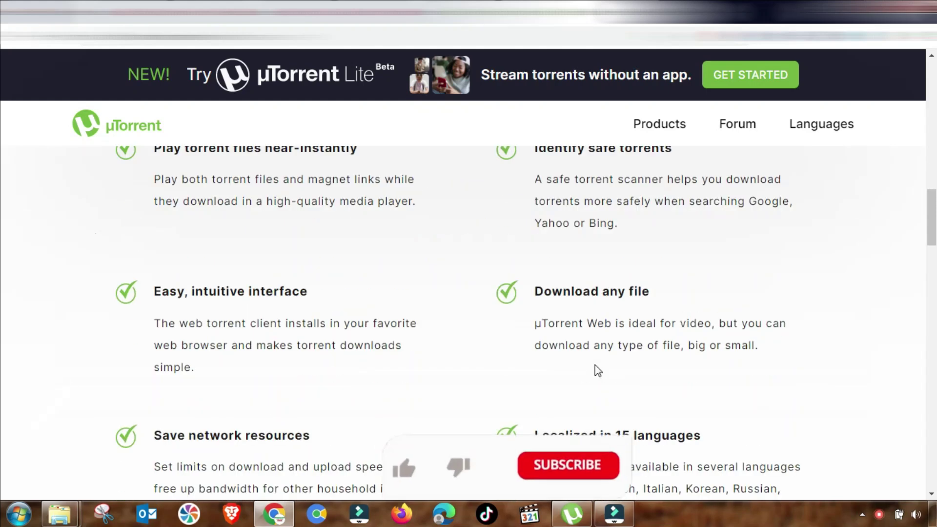
Highlight the Features heading and the Easy, intuitive interface feature headings on the µTorrent Web page.
scroll(596, 367, up, 4)
drag(367, 220, 554, 222)
drag(166, 353, 350, 353)
scroll(541, 320, down, 2)
drag(547, 285, 653, 285)
scroll(639, 300, down, 1)
Highlight the Save network resources headings and continue down to the Compare section.
scroll(637, 294, down, 3)
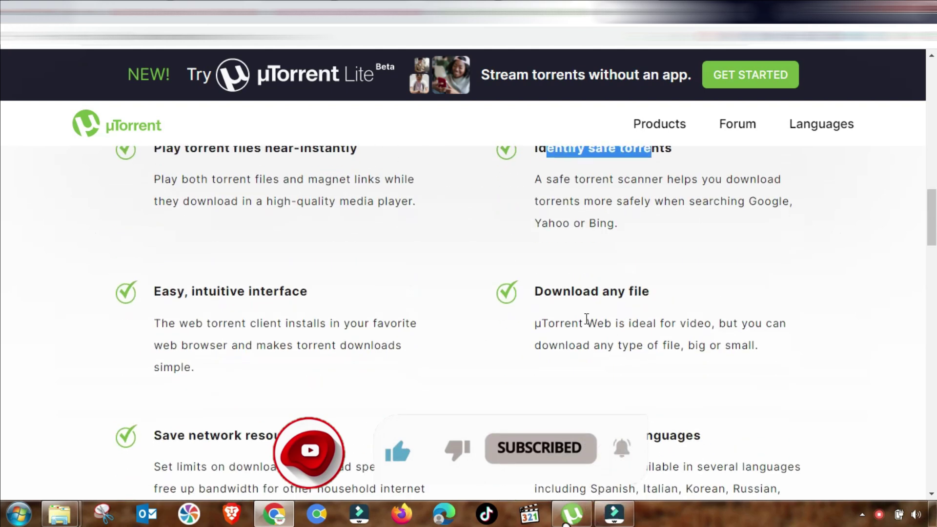
drag(156, 293, 292, 293)
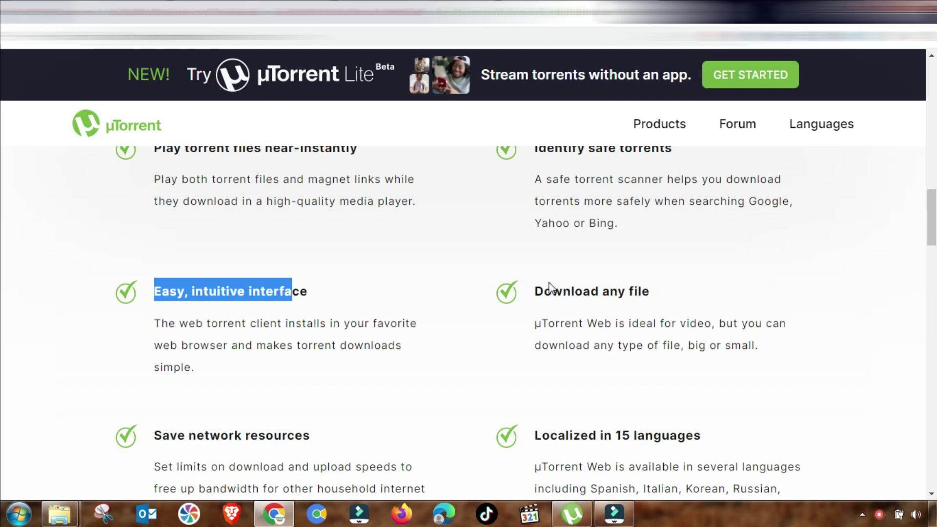
drag(541, 292, 642, 292)
scroll(586, 302, down, 3)
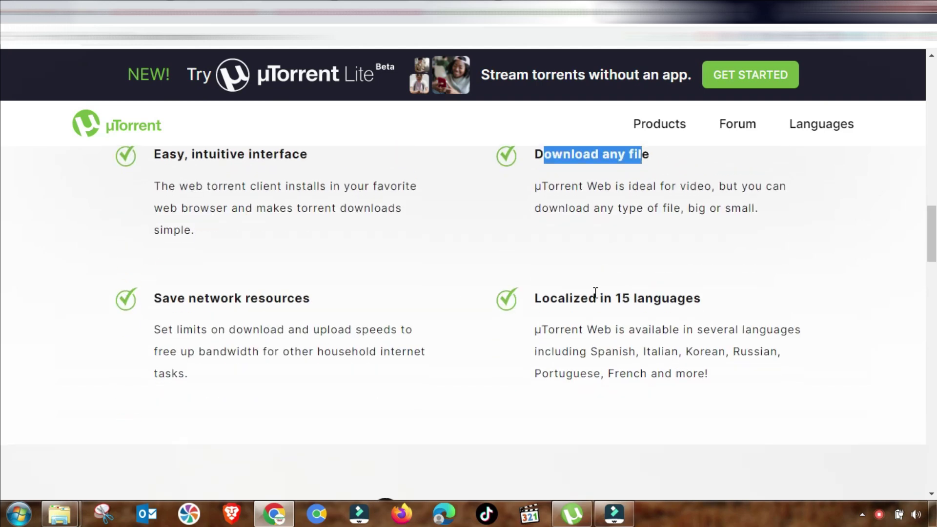
drag(155, 299, 314, 303)
drag(533, 299, 722, 307)
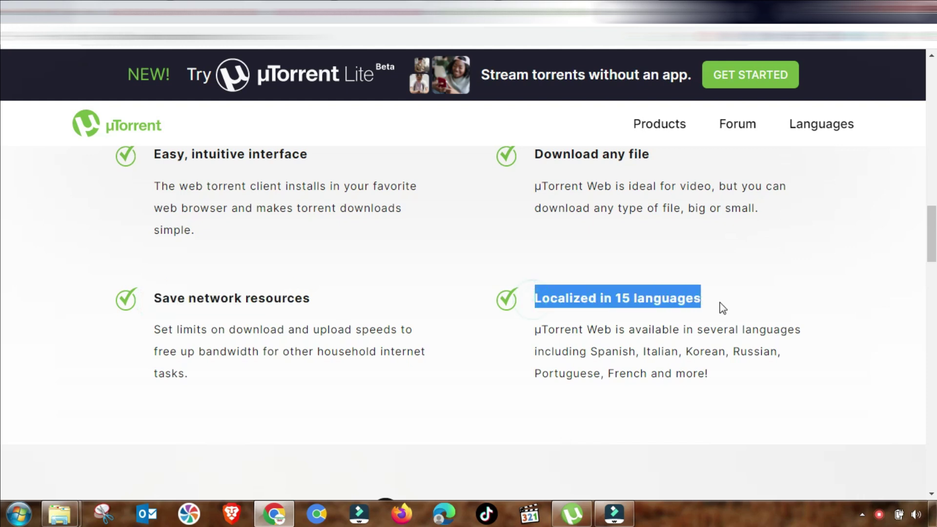
scroll(596, 345, down, 5)
scroll(596, 345, down, 2)
drag(365, 246, 573, 256)
scroll(501, 319, down, 1)
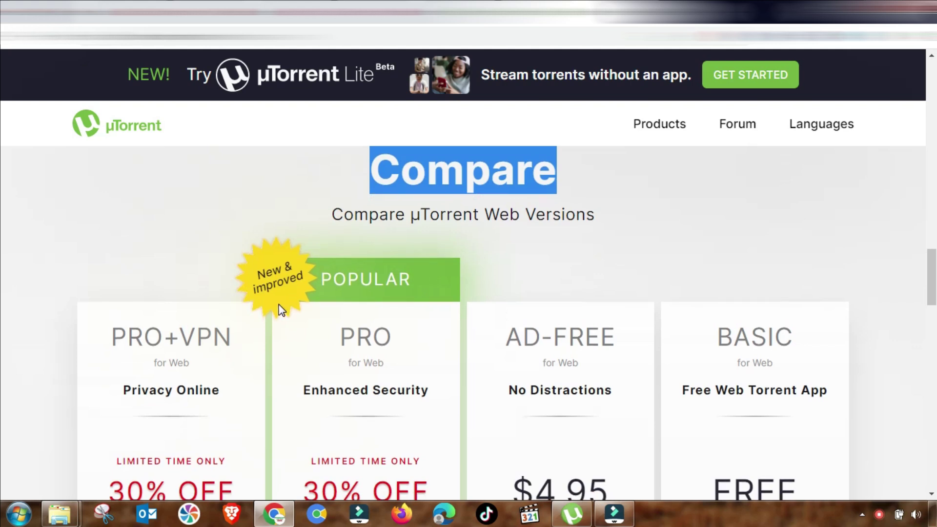
scroll(111, 220, down, 3)
drag(114, 201, 233, 201)
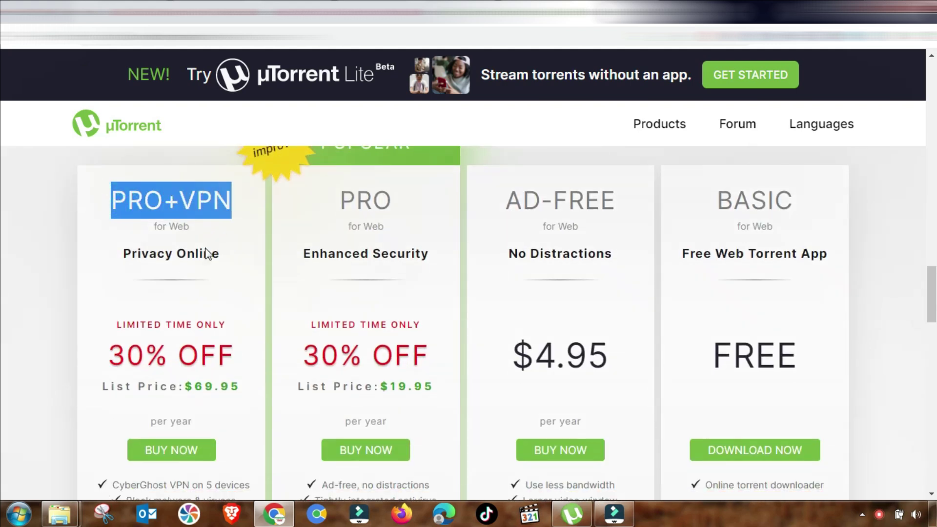
drag(119, 351, 225, 354)
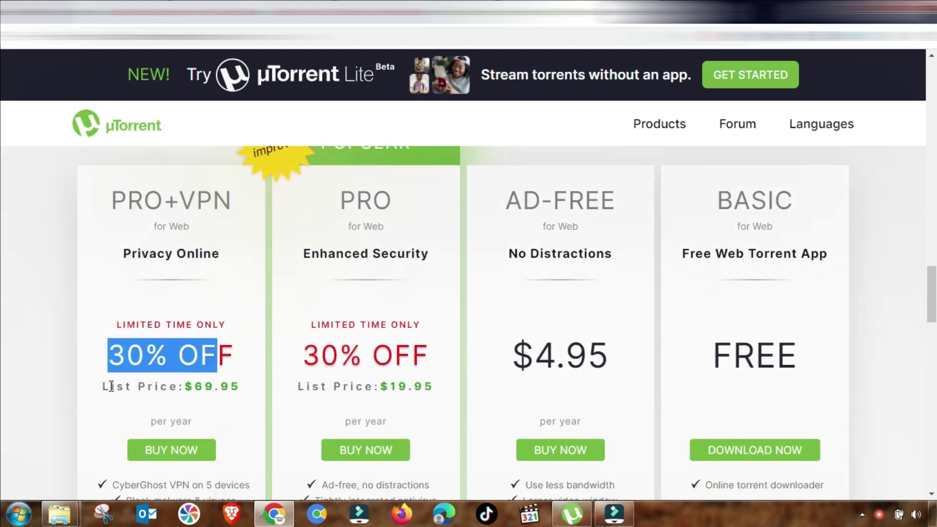
drag(104, 386, 246, 389)
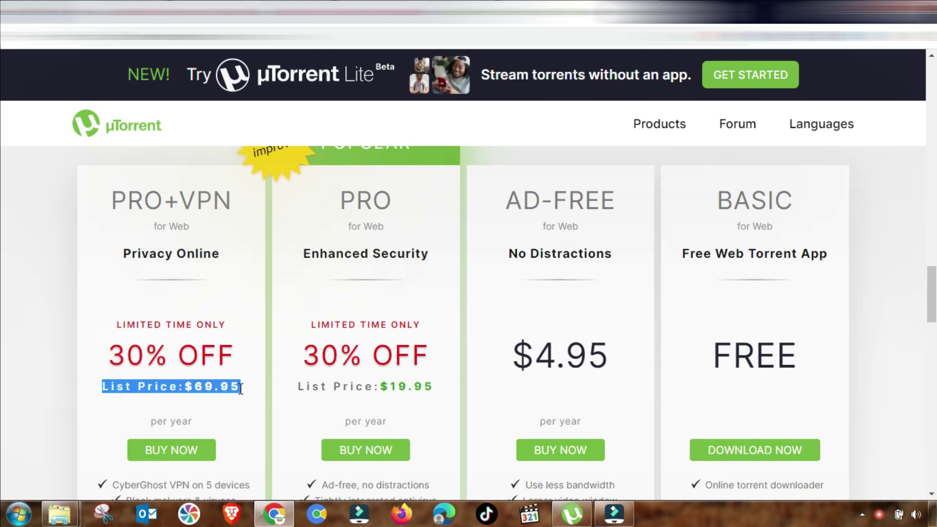
scroll(241, 389, down, 1)
drag(148, 353, 191, 359)
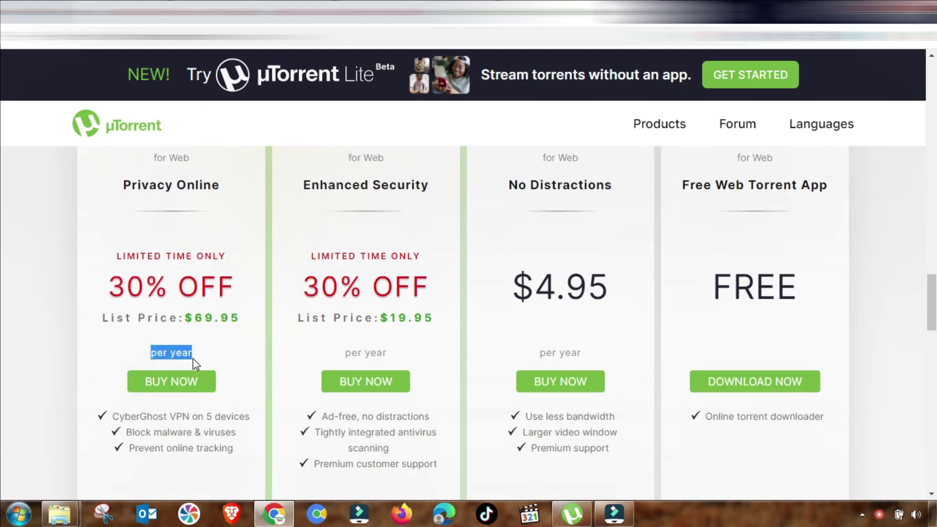
scroll(131, 427, down, 1)
drag(111, 348, 239, 379)
scroll(238, 380, up, 1)
drag(304, 184, 424, 185)
drag(303, 280, 423, 317)
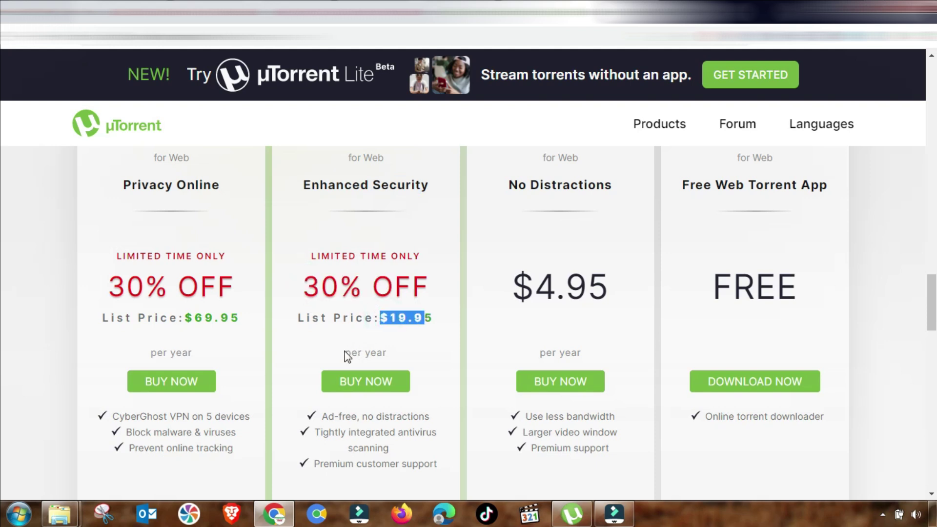
drag(345, 352, 388, 354)
scroll(381, 414, down, 1)
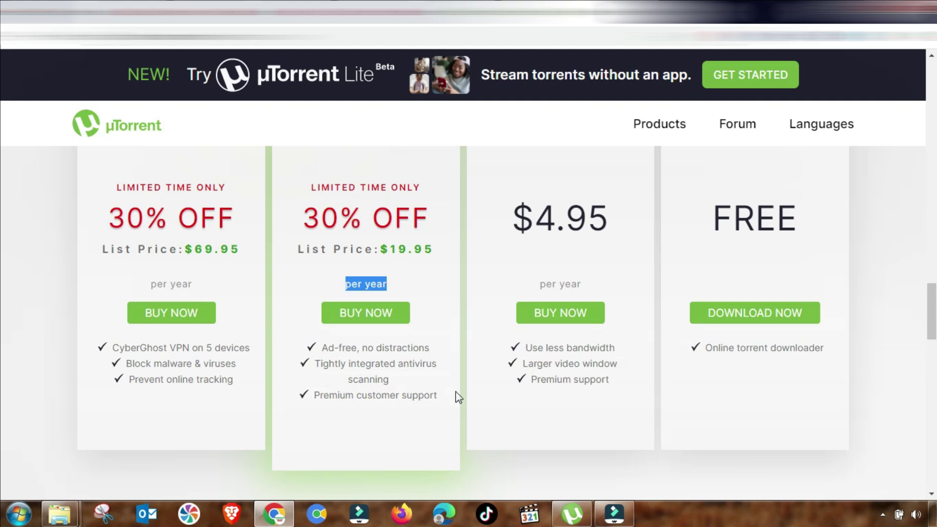
scroll(459, 398, up, 2)
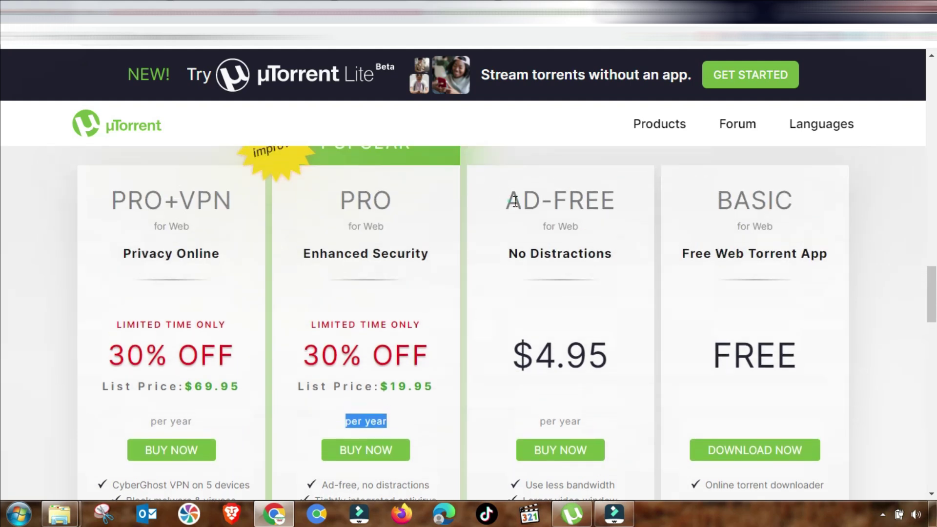
drag(515, 201, 594, 215)
drag(505, 254, 613, 258)
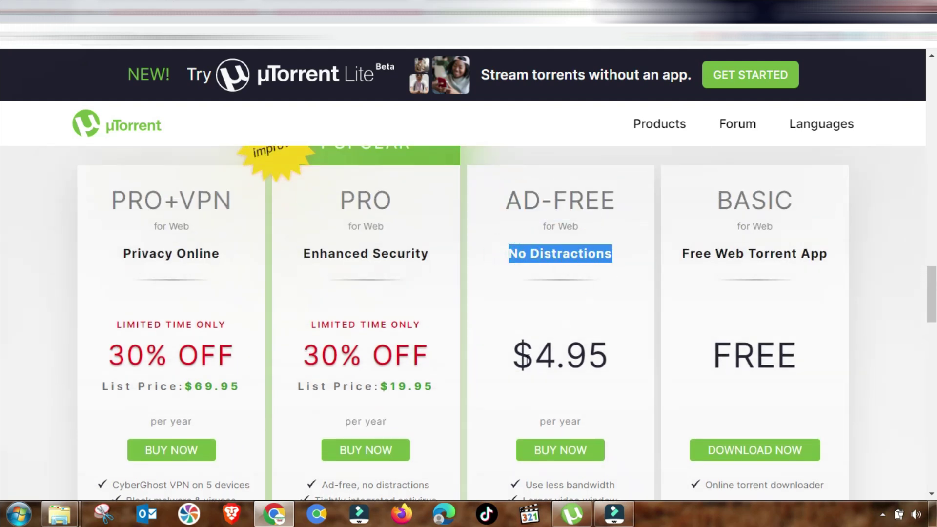
triple_click(521, 359)
scroll(590, 389, down, 3)
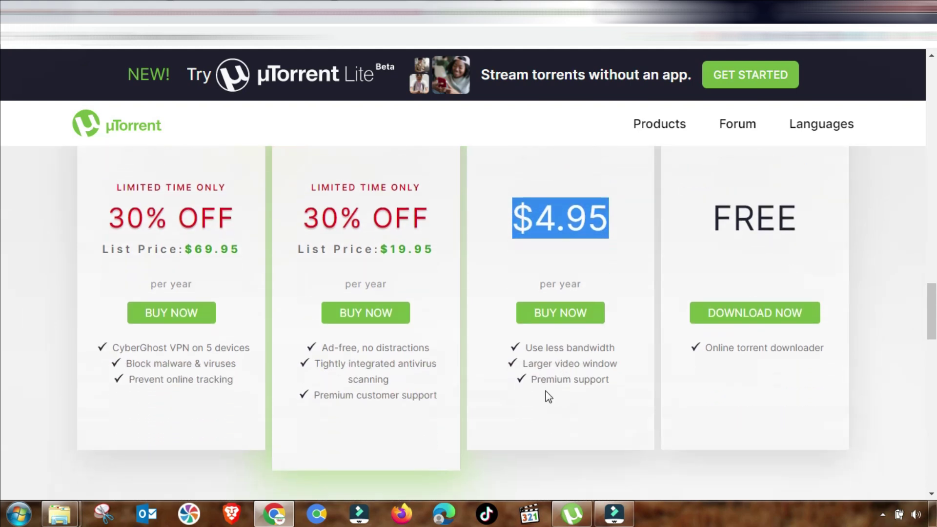
scroll(749, 314, up, 3)
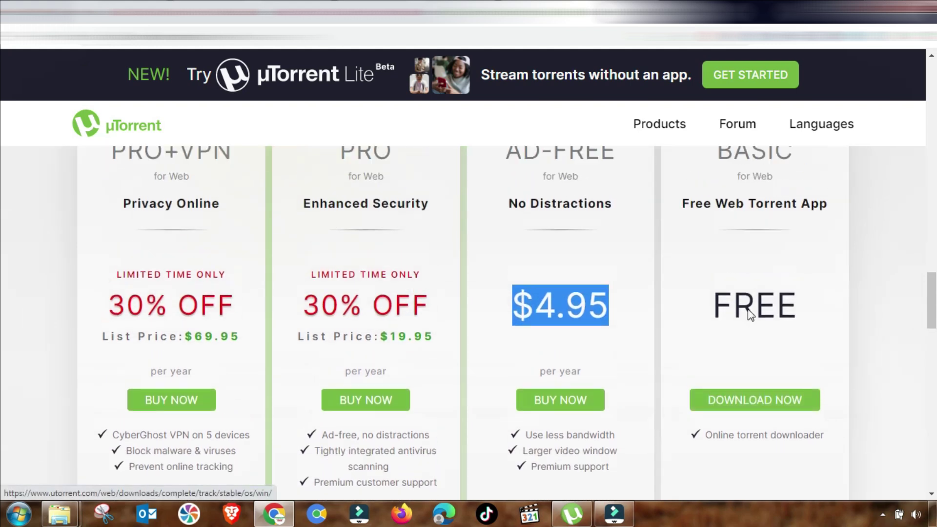
click(721, 211)
drag(721, 211, 811, 365)
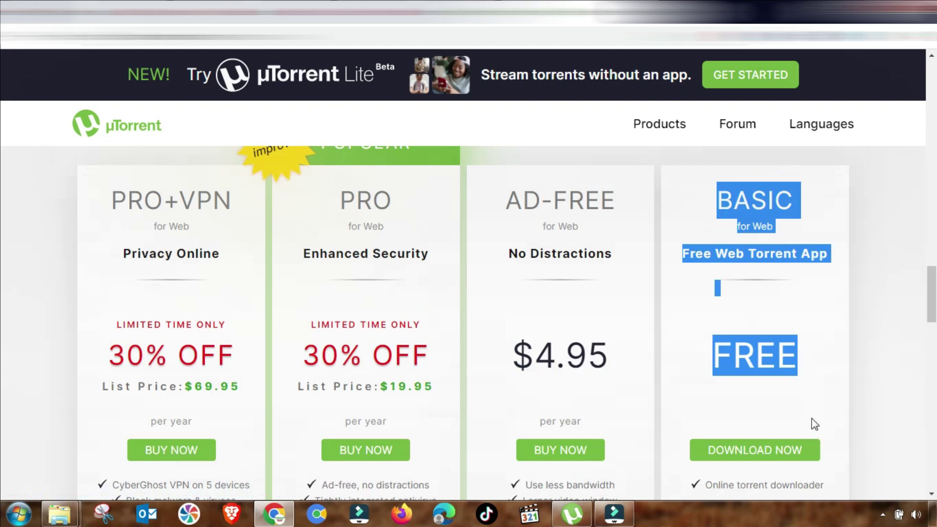
scroll(801, 410, down, 4)
drag(714, 282, 821, 281)
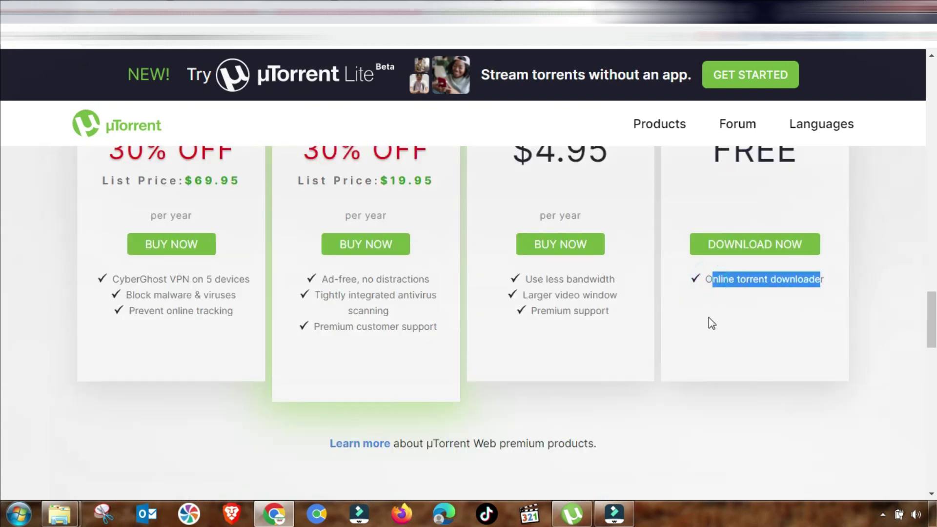
scroll(709, 322, up, 4)
scroll(698, 344, up, 3)
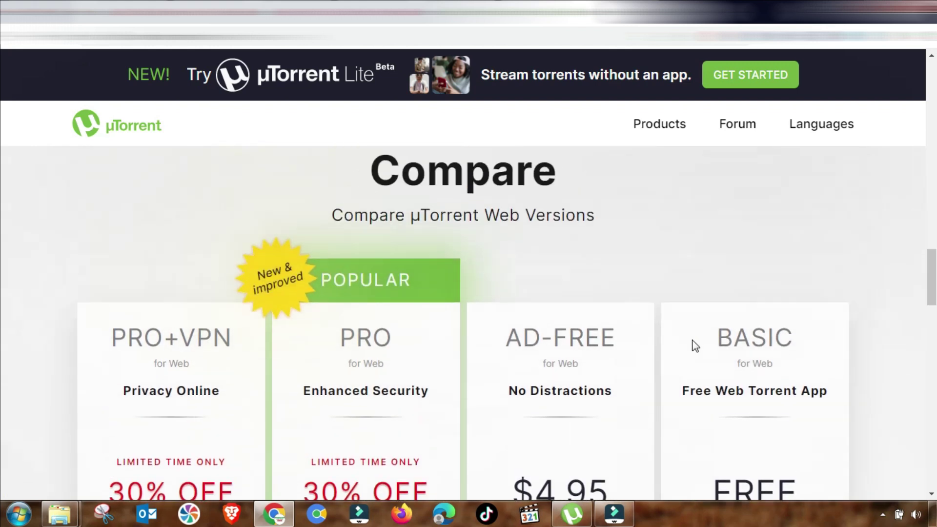
scroll(693, 345, down, 1)
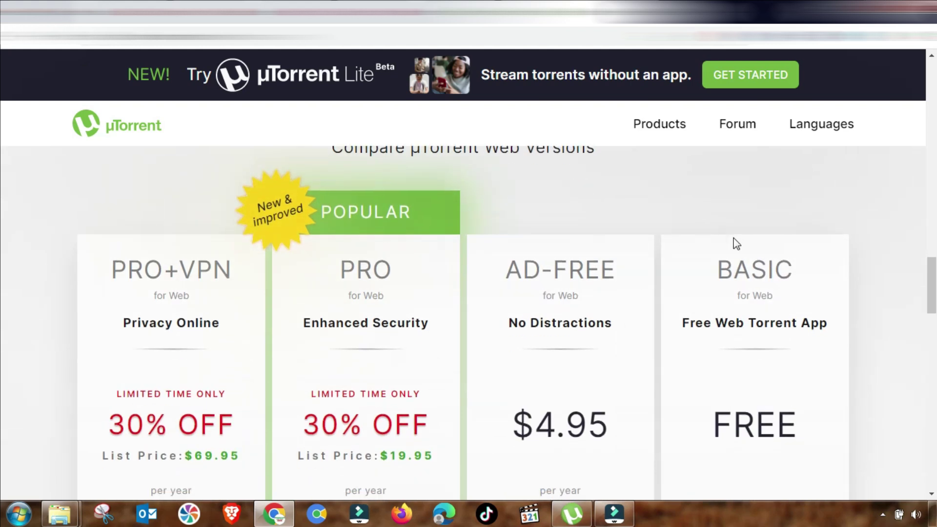
scroll(732, 241, up, 1)
scroll(804, 366, up, 5)
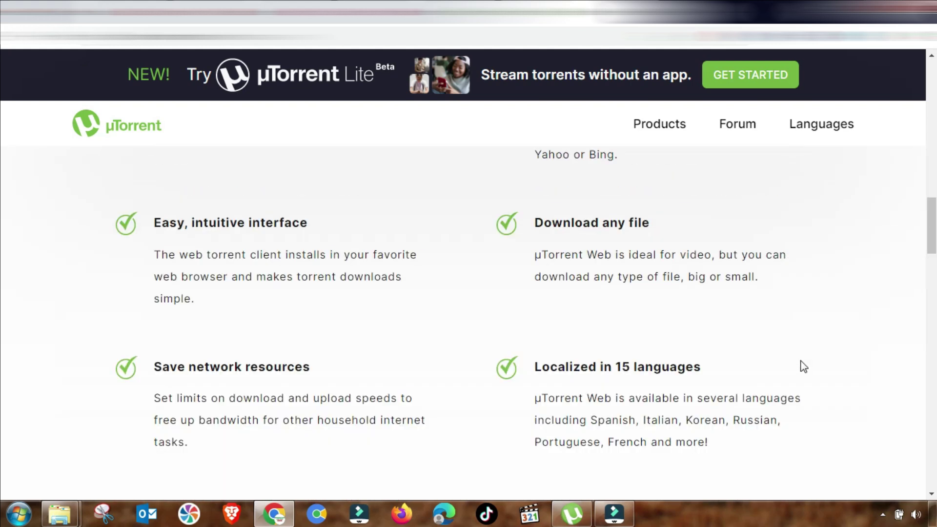
scroll(800, 363, down, 1)
Bring µTorrent forward, expand Torrents into its status categories, and open the File menu.
click(589, 507)
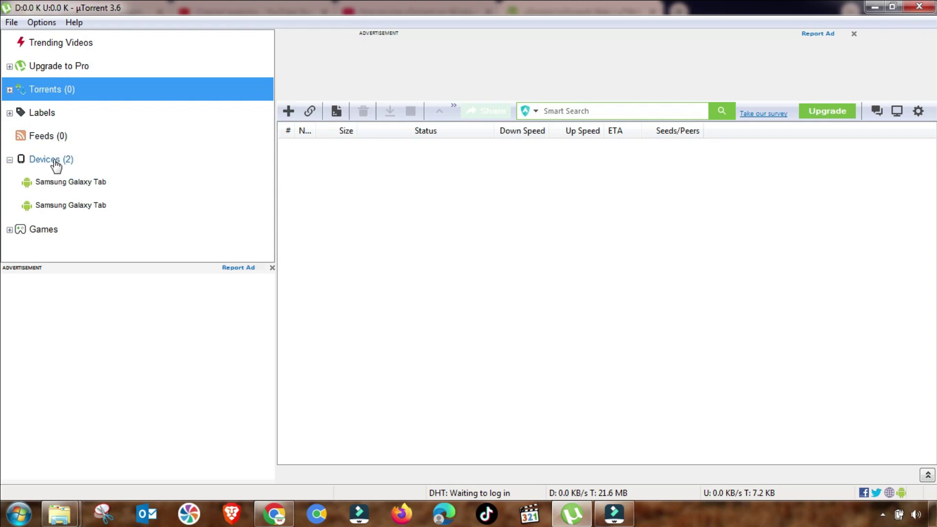
click(10, 90)
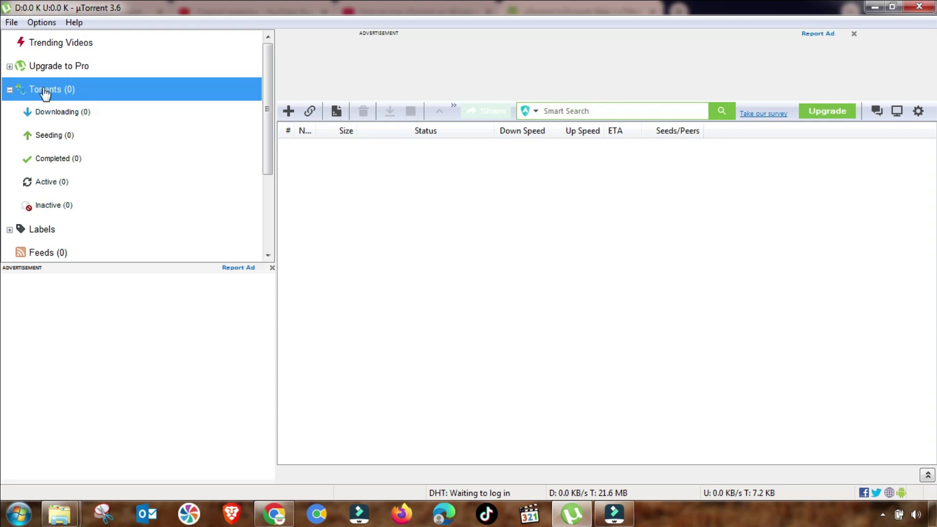
click(8, 22)
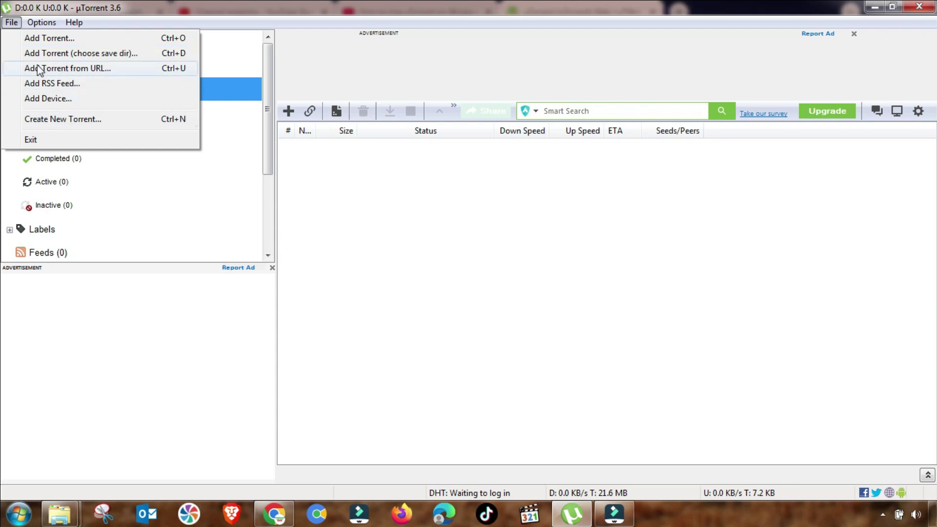
Add the Microsoft Office PRO Plus 2016 .torrent file and confirm it in Add New Torrent.
click(45, 43)
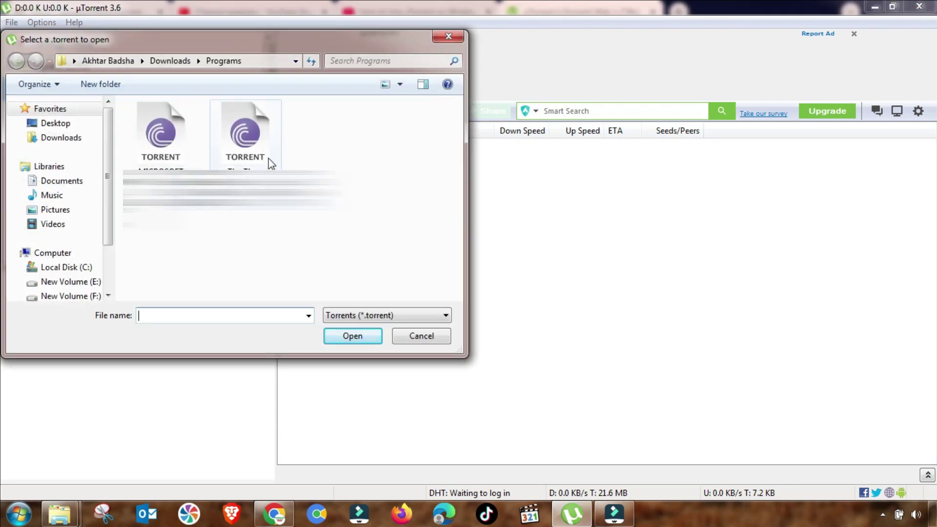
click(155, 159)
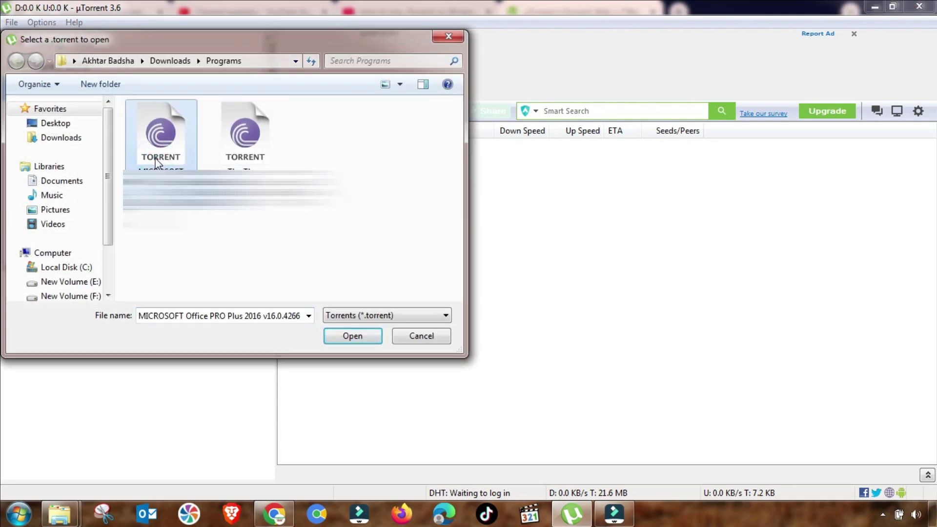
click(365, 337)
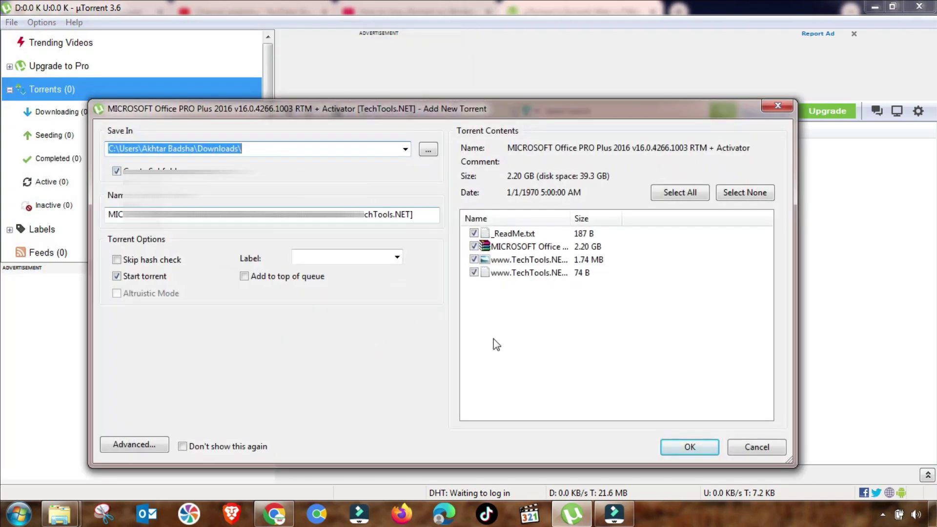
click(689, 446)
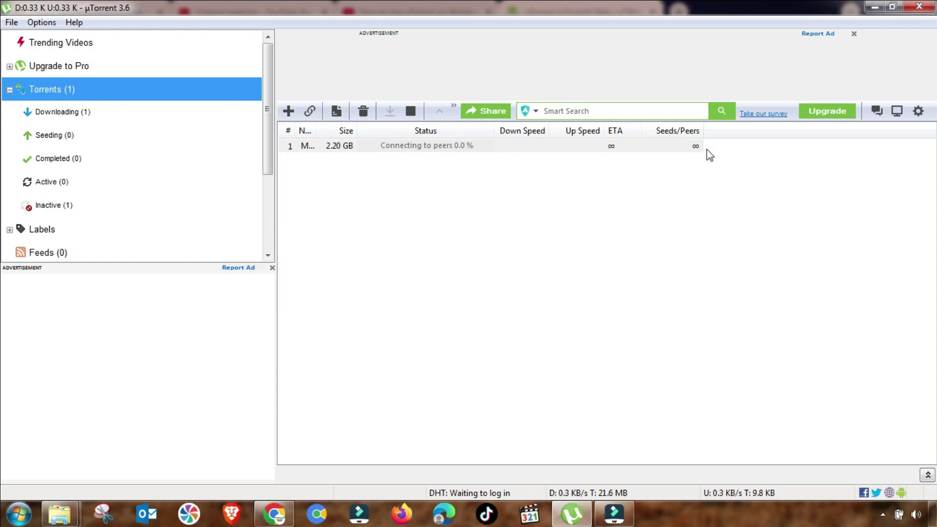
Stop the Office torrent, then cancel Add Torrent from URL without adding anything.
right_click(399, 146)
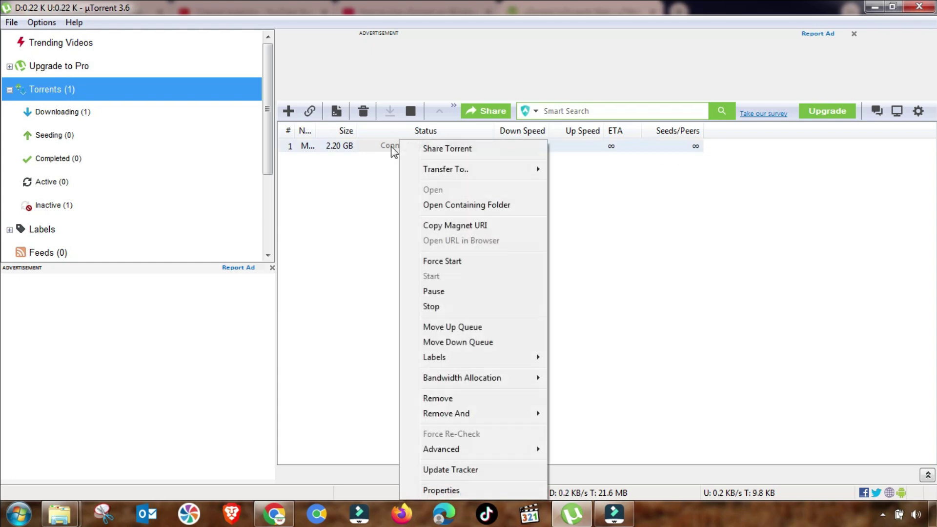
click(433, 306)
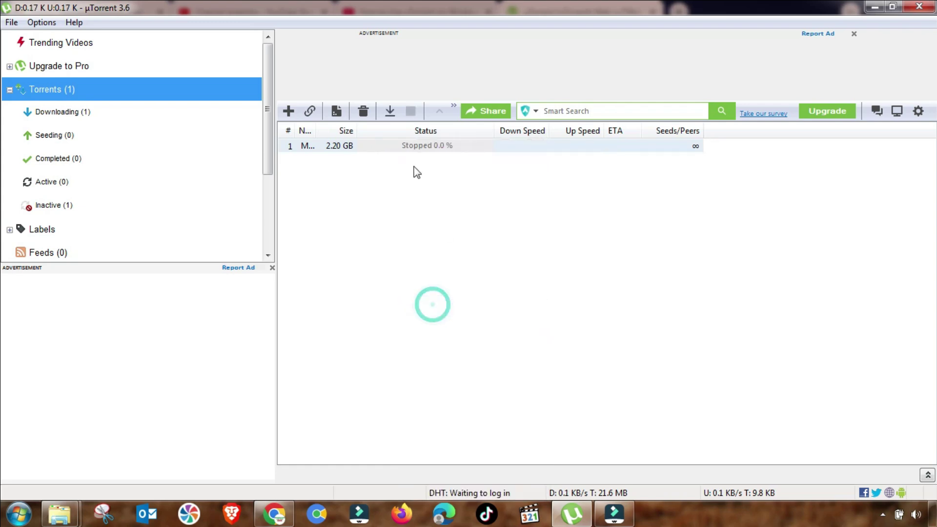
click(12, 23)
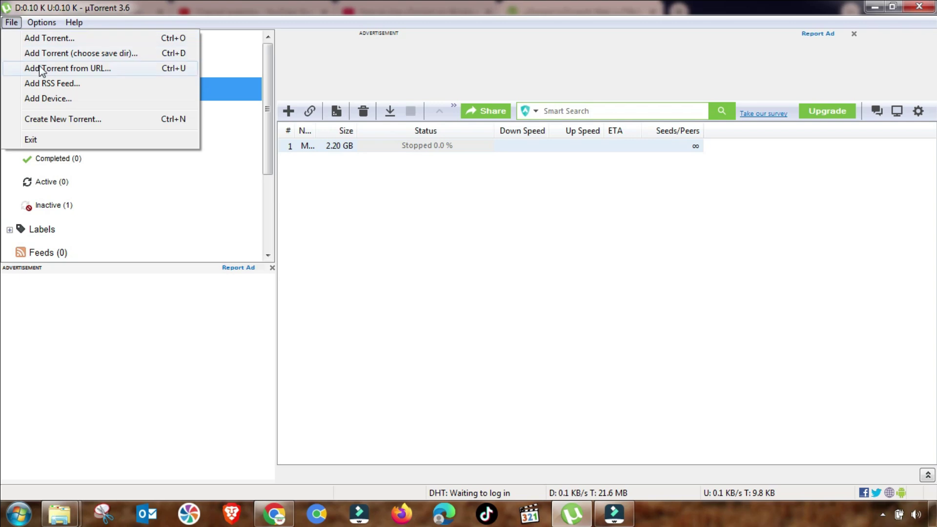
click(83, 69)
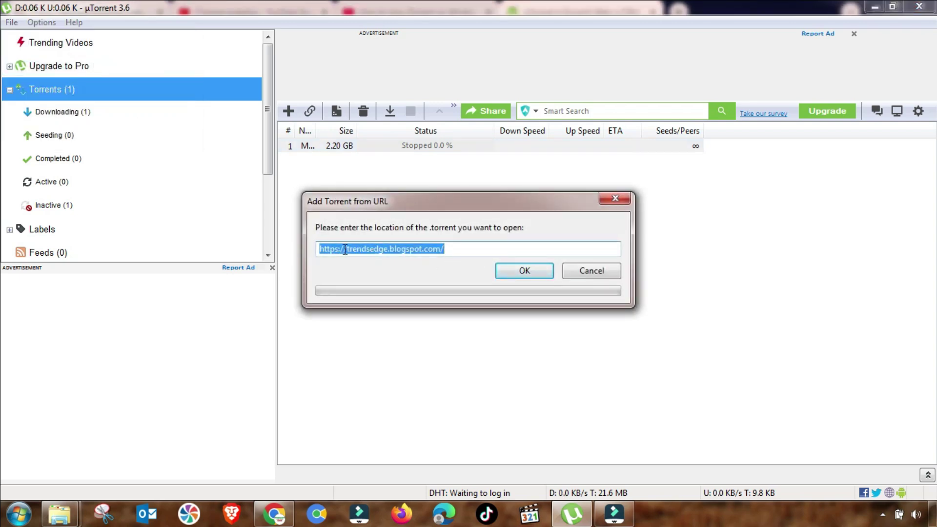
drag(453, 249, 298, 247)
click(590, 270)
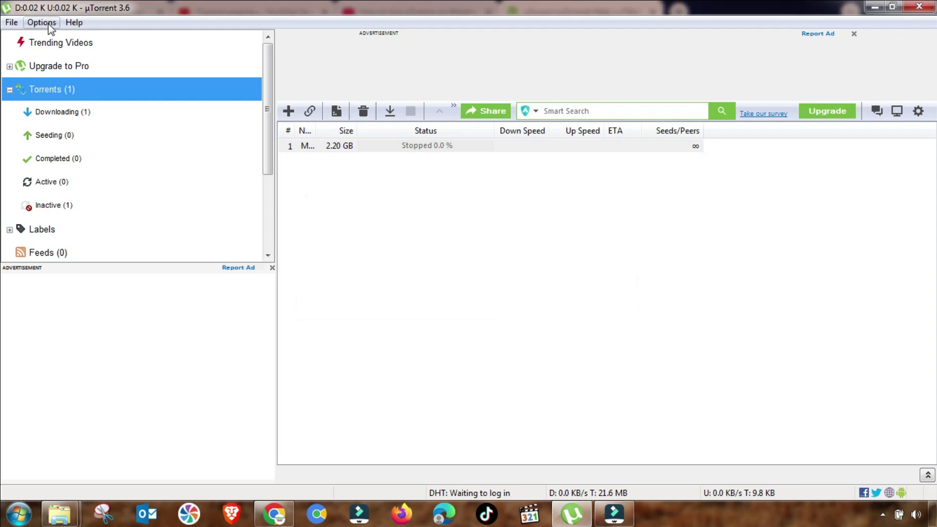
Open Preferences and view the General, Privacy, UI Settings and Directories pages.
click(41, 22)
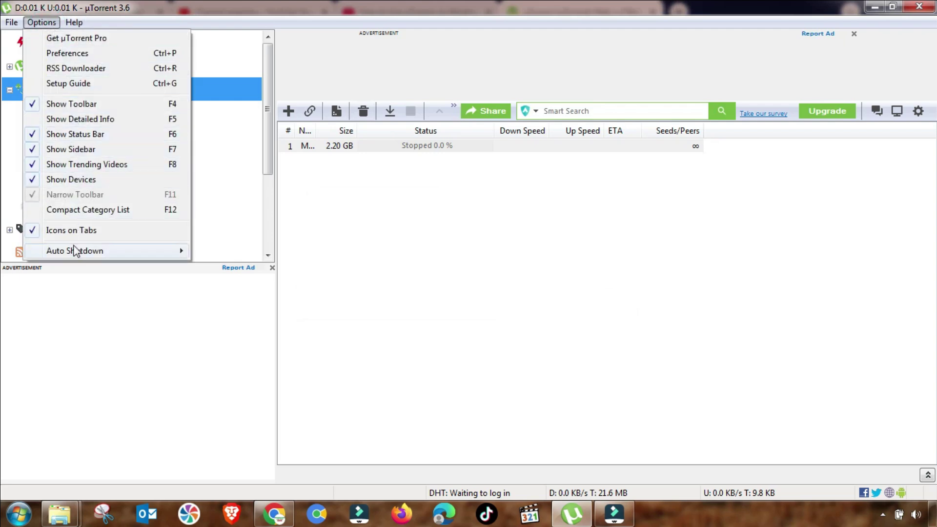
click(70, 53)
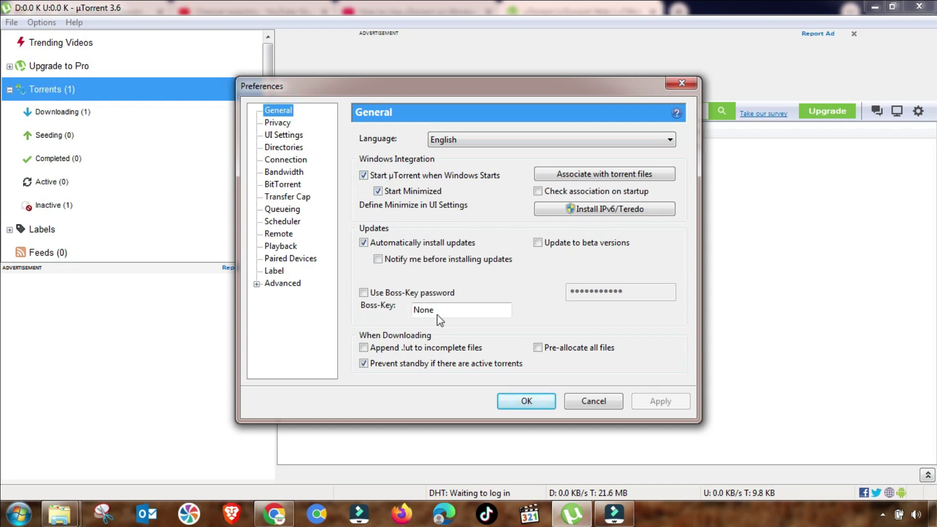
click(278, 123)
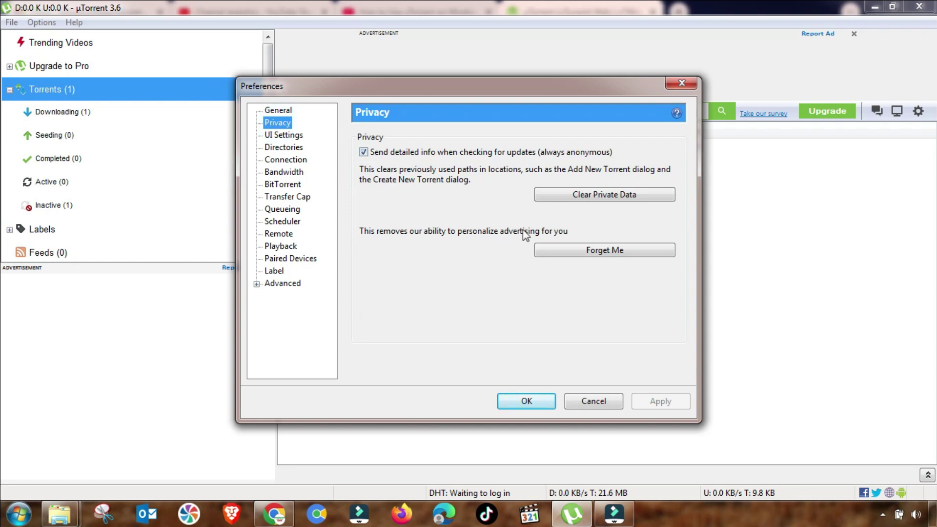
click(283, 135)
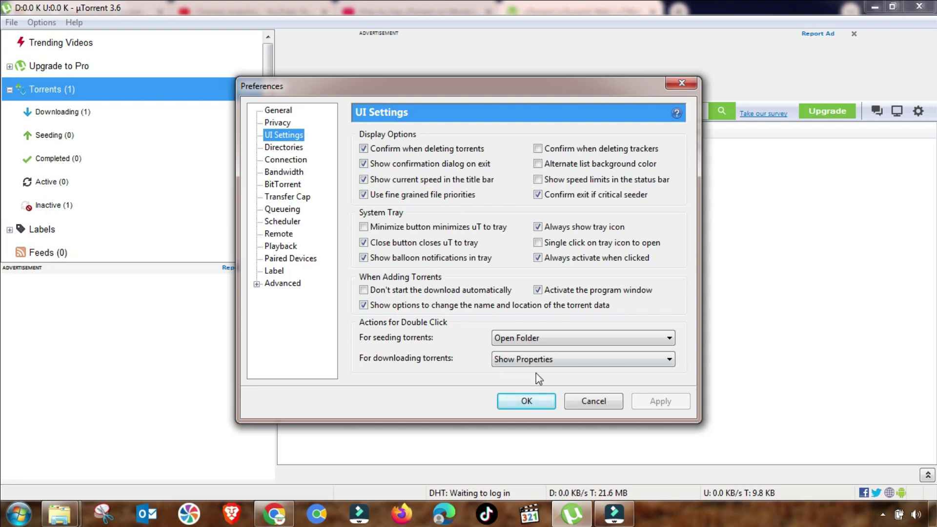
click(287, 148)
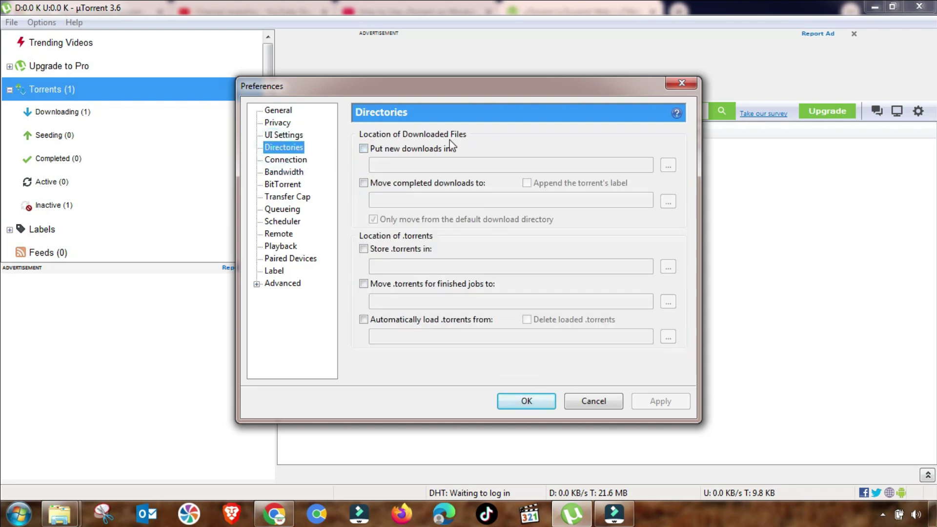
Tick 'Put new downloads in' and browse for a folder, then untick it and go to Connection.
click(372, 148)
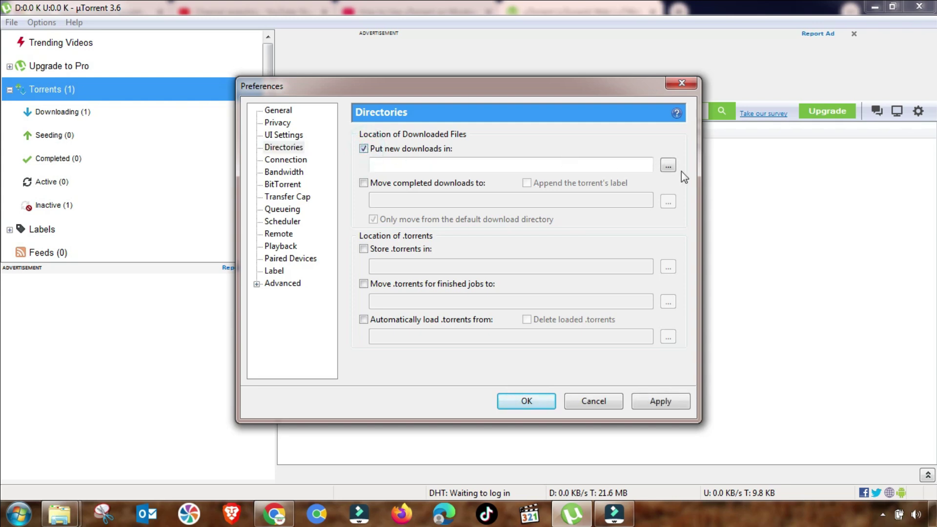
click(667, 165)
click(364, 149)
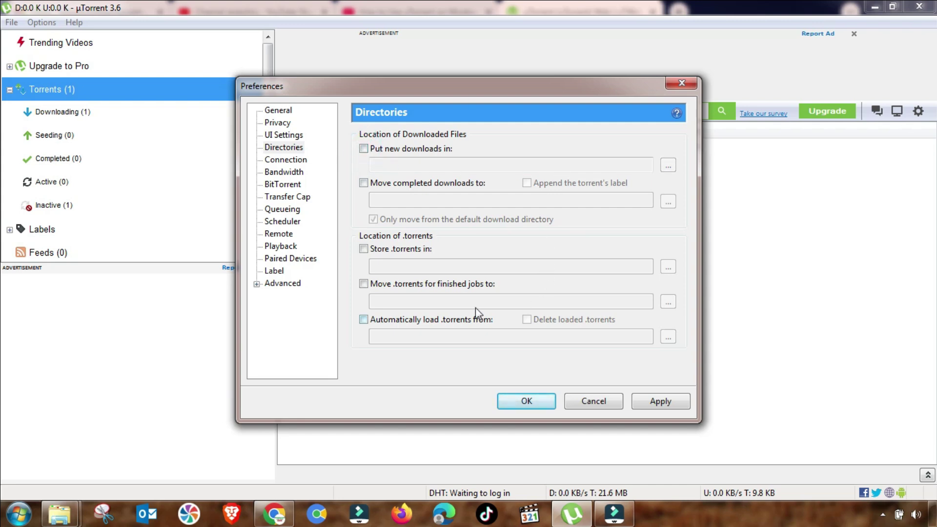
click(286, 160)
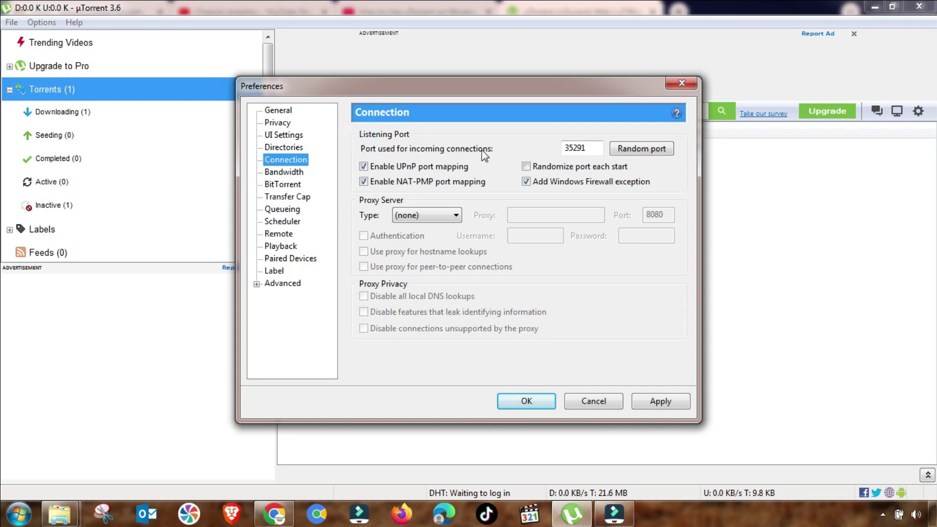
Randomize the incoming port to 36484, keeping UPnP and NAT-PMP on and proxy type (none).
drag(590, 148, 555, 146)
click(649, 149)
click(363, 167)
click(364, 182)
click(363, 167)
click(364, 182)
click(420, 216)
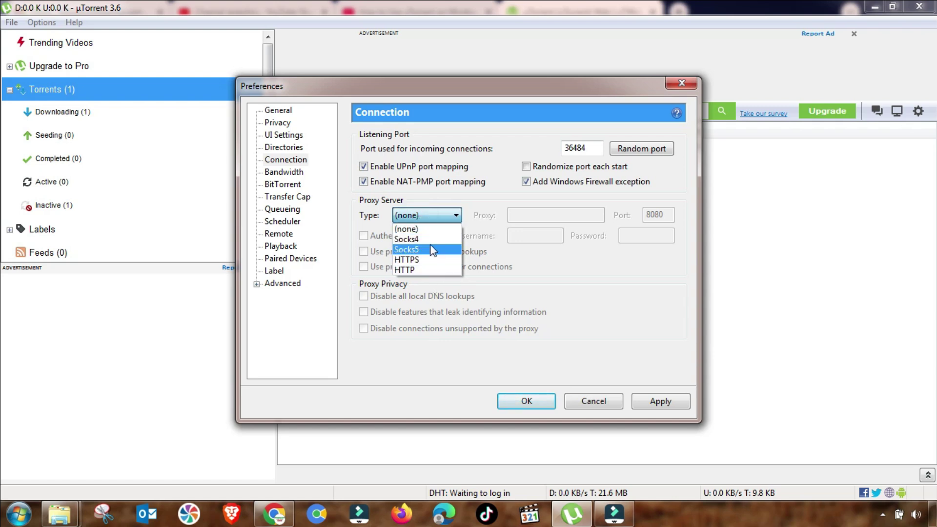
click(427, 228)
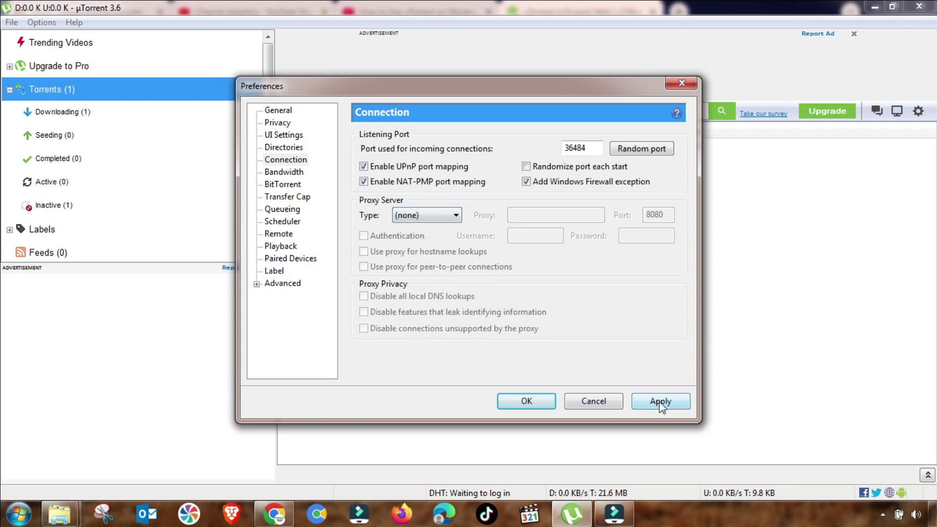
Review the Bandwidth page's maximum upload rate, download rate and peers-per-torrent values.
click(285, 173)
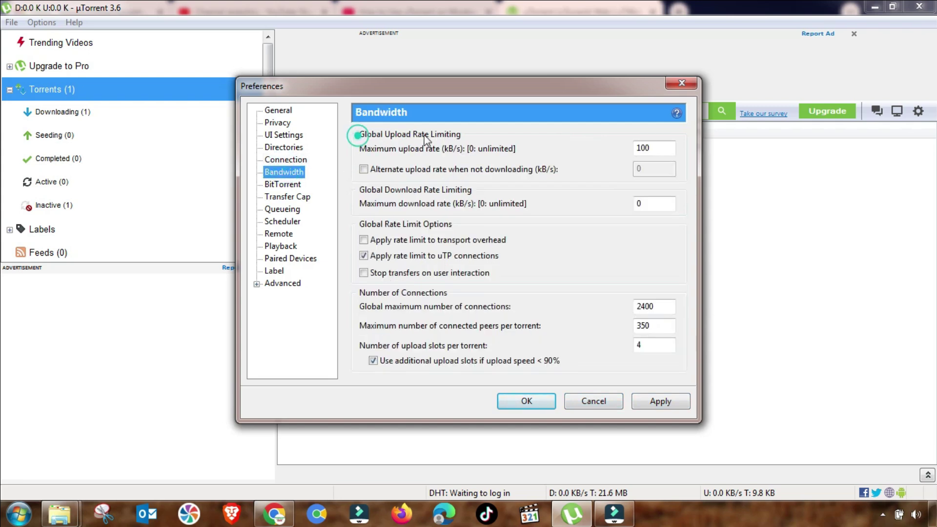
drag(650, 147, 630, 149)
drag(651, 205, 625, 208)
drag(658, 306, 635, 345)
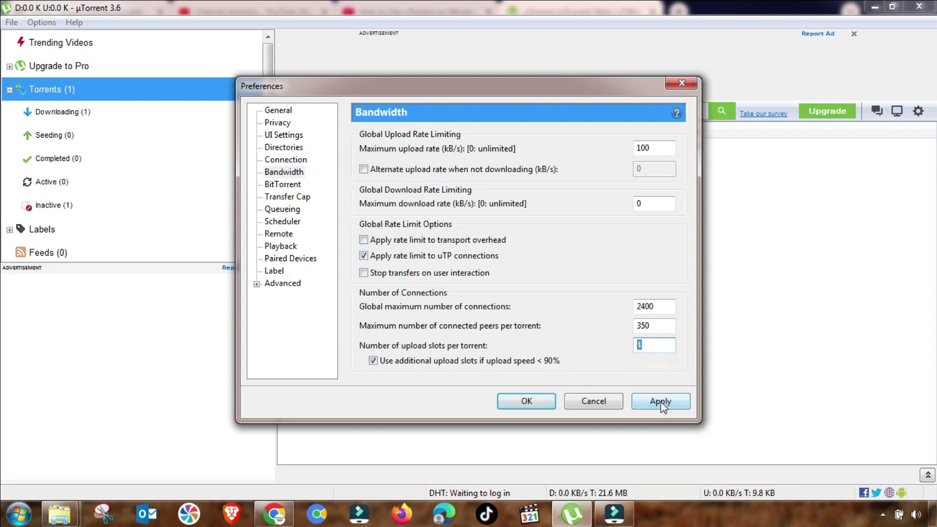
View BitTorrent, toggle Enable Transfer Cap on and off at 200, then go to Queueing.
click(288, 186)
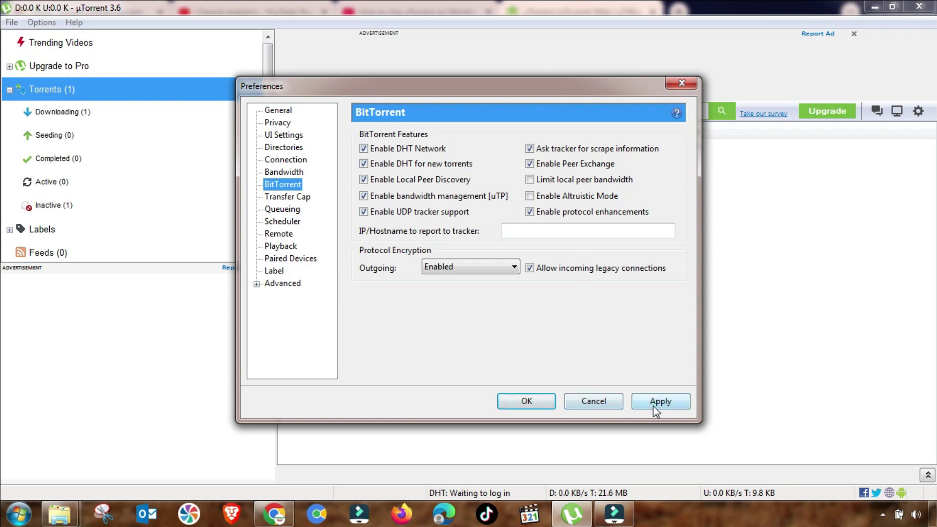
click(291, 197)
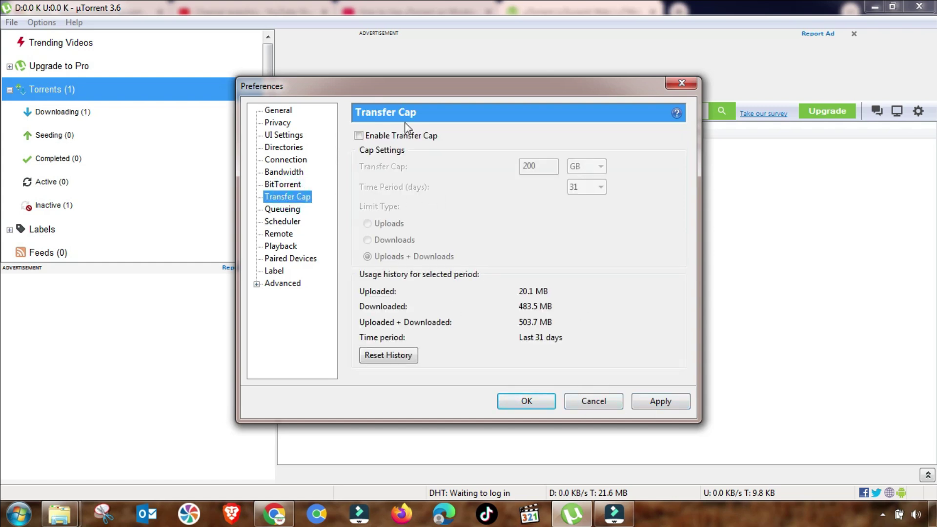
click(372, 134)
double_click(543, 166)
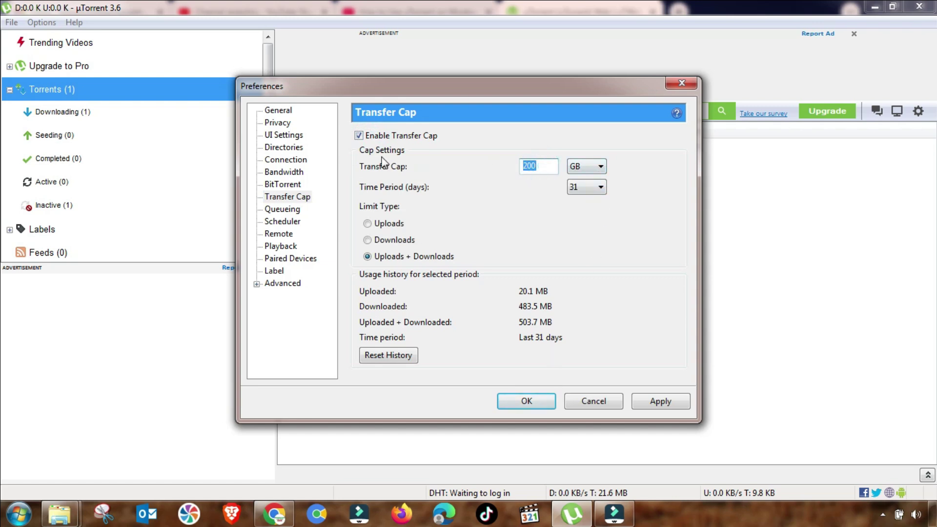
click(359, 135)
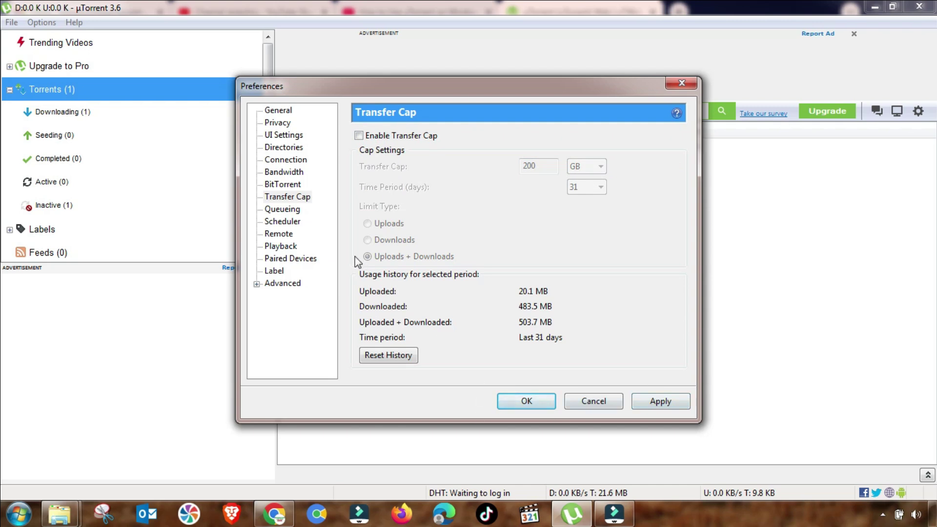
click(283, 211)
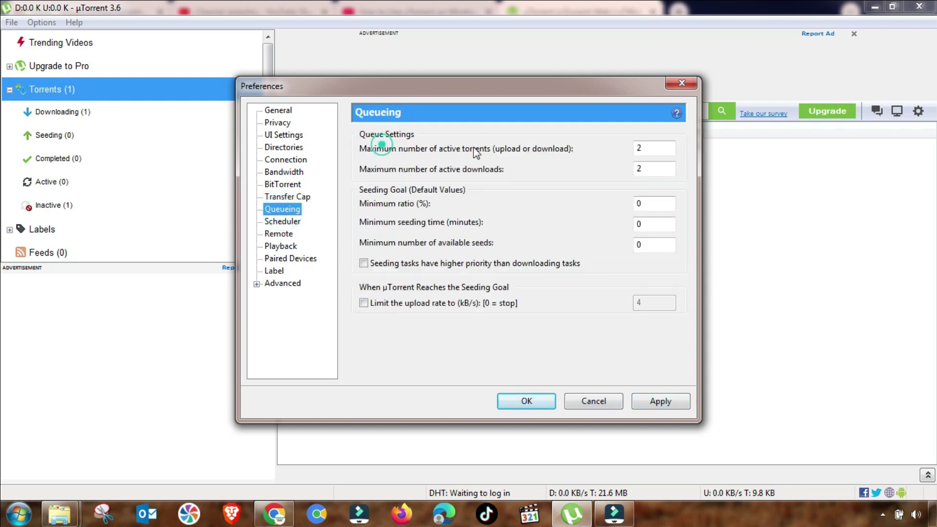
Inspect the Queueing page's minimum ratio, minimum seeding time and minimum available seeds values.
click(636, 149)
click(649, 168)
double_click(656, 205)
double_click(655, 225)
double_click(645, 245)
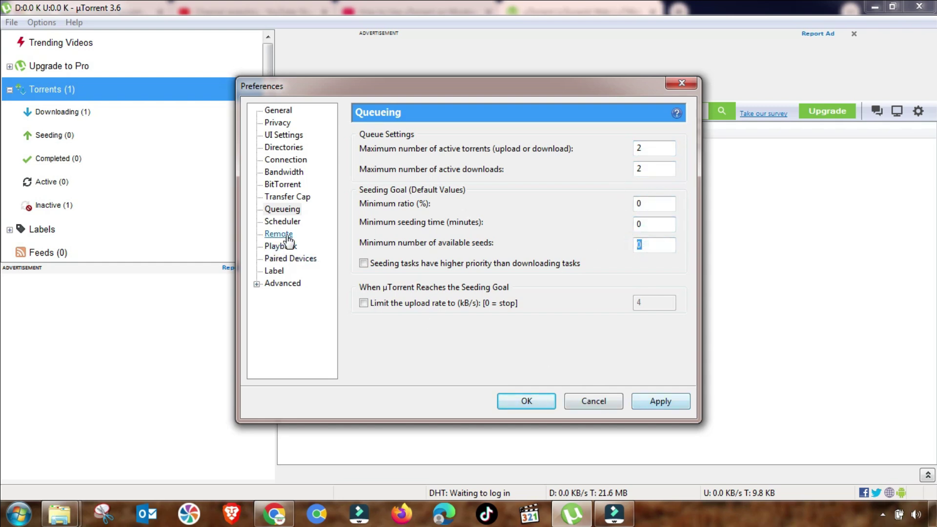
On the Scheduler page, enable the scheduler and then disable it again.
click(282, 222)
click(359, 135)
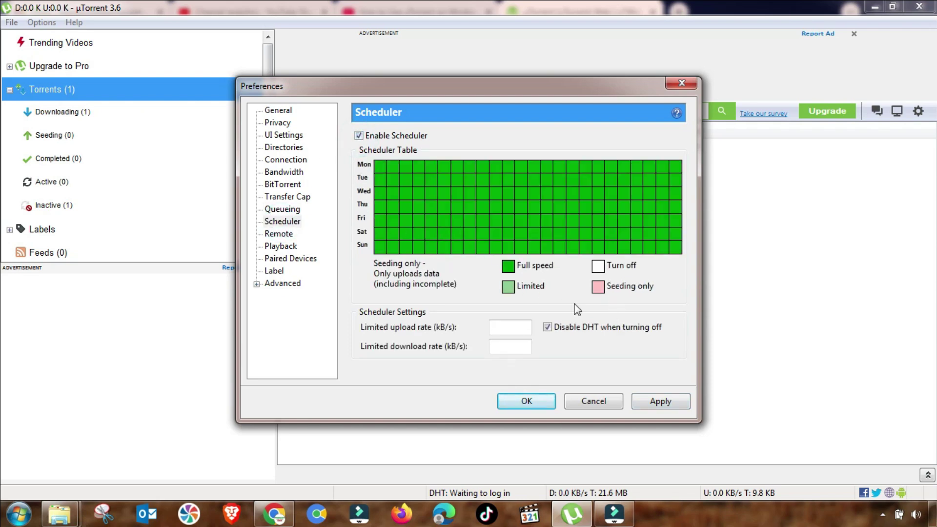
click(385, 138)
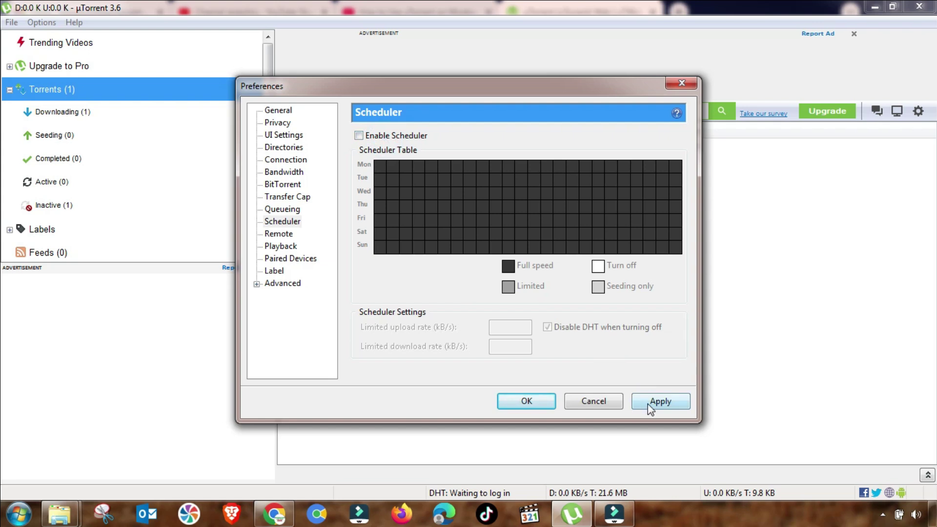
Browse the Remote access, Playback, Paired Devices and Label pages, ending on Advanced.
click(278, 234)
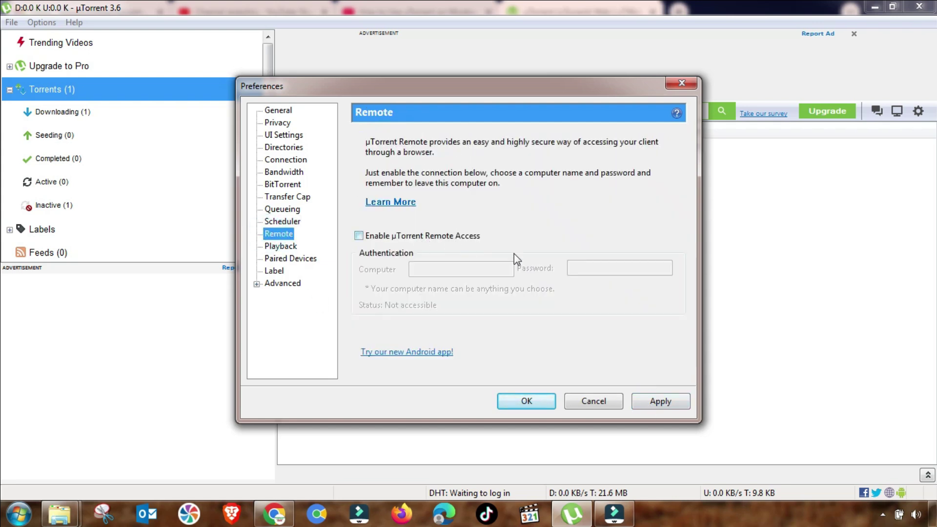
click(279, 246)
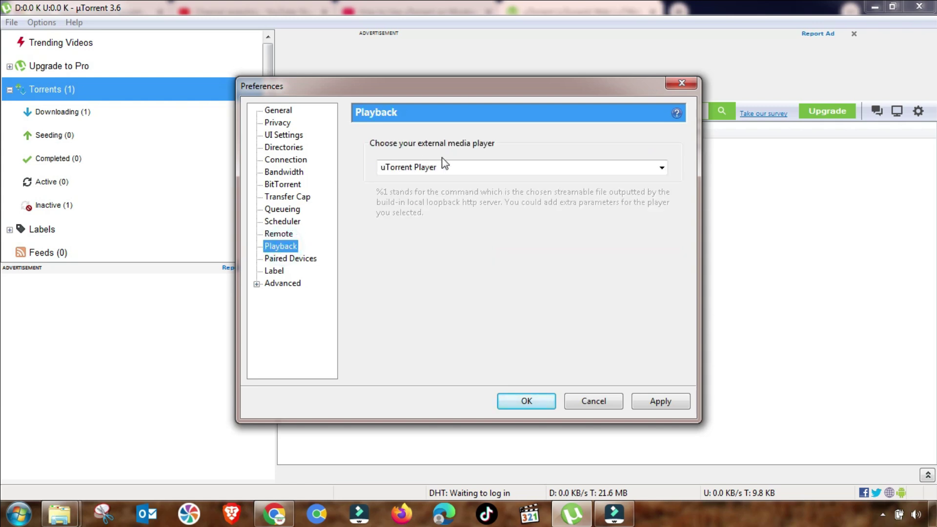
click(292, 258)
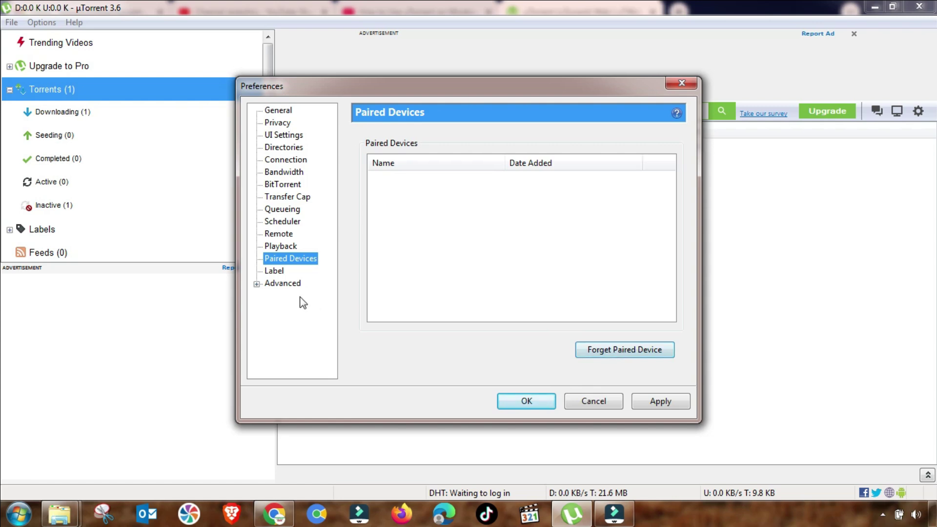
click(274, 271)
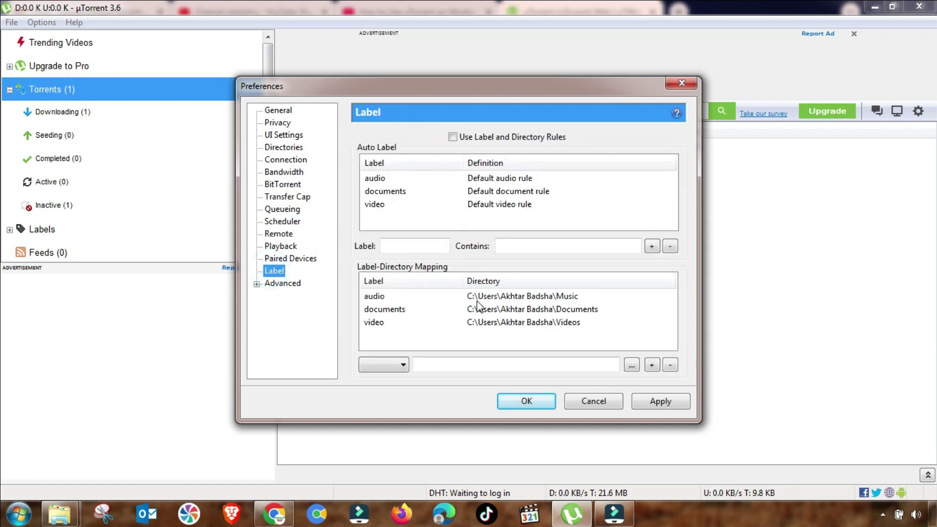
click(284, 284)
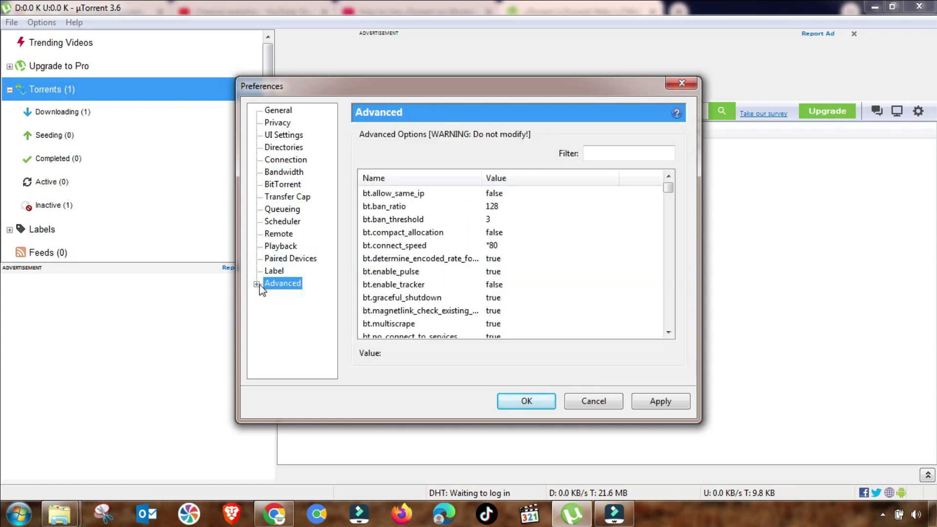
Inspect bt.allow_same_ip, bt.ban_ratio, bt.ban_threshold (3) and bt.enable_pulse, then scroll the Advanced list.
click(409, 194)
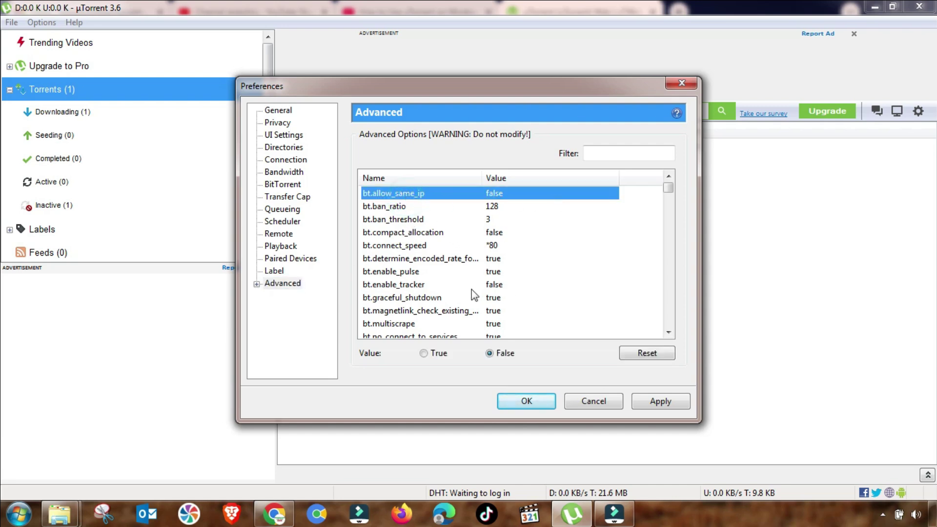
click(394, 207)
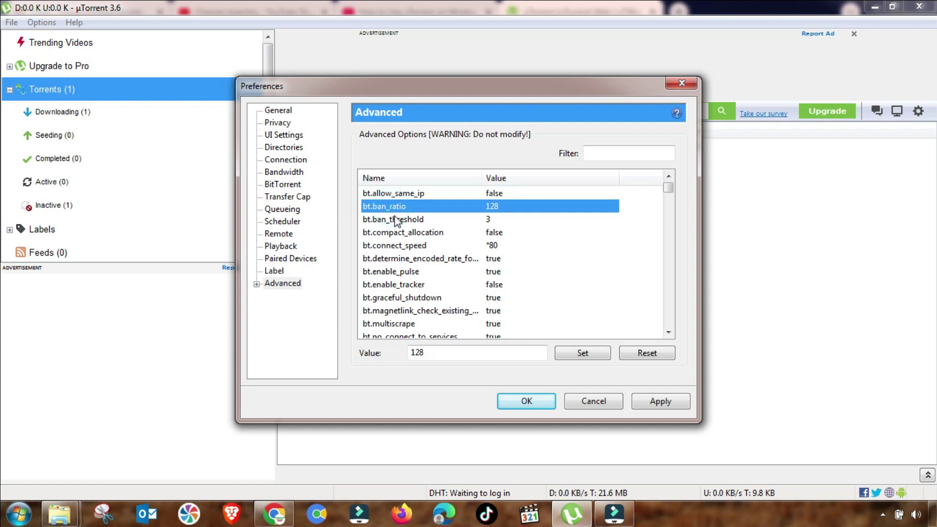
click(392, 220)
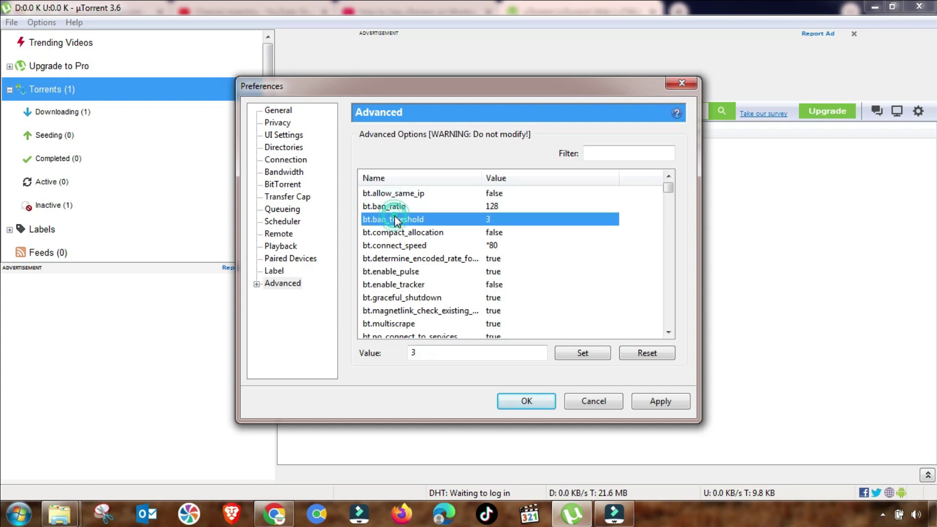
double_click(432, 354)
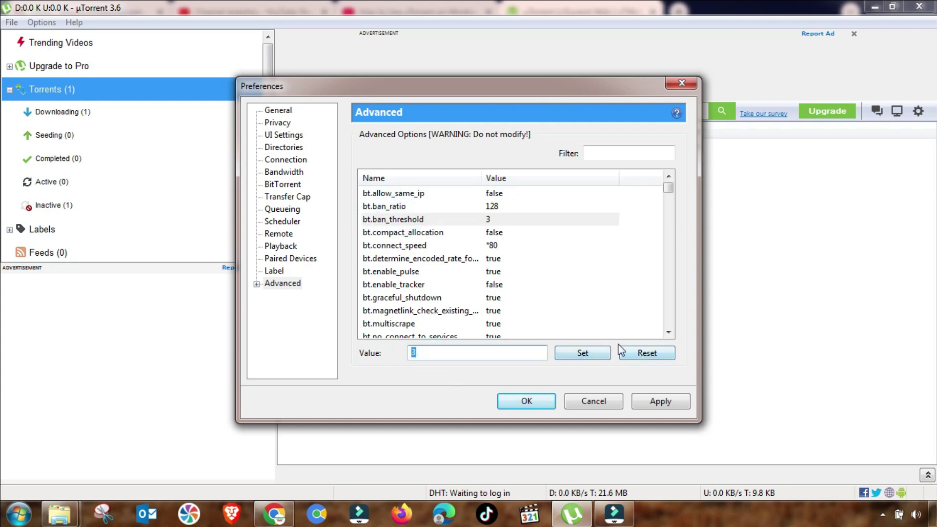
click(423, 272)
scroll(423, 293, down, 2)
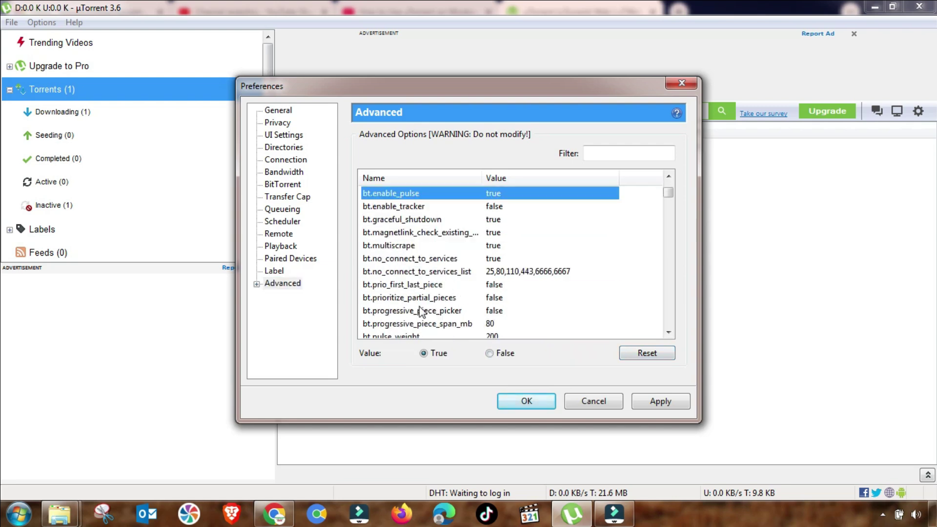
scroll(416, 294, down, 10)
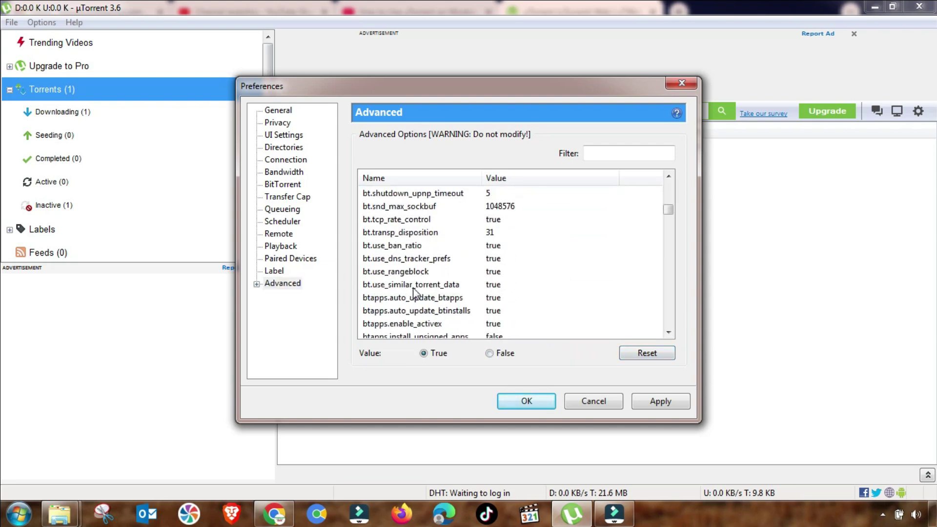
scroll(415, 293, down, 5)
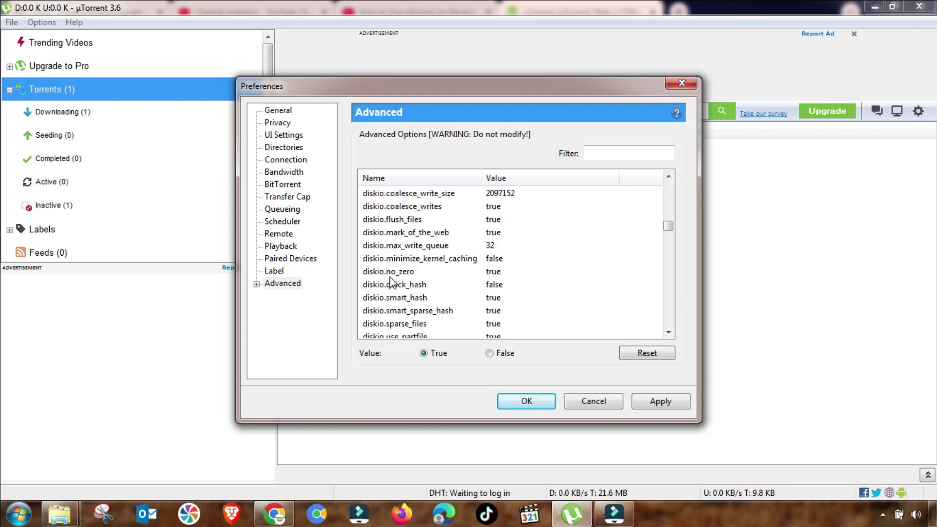
scroll(470, 278, down, 8)
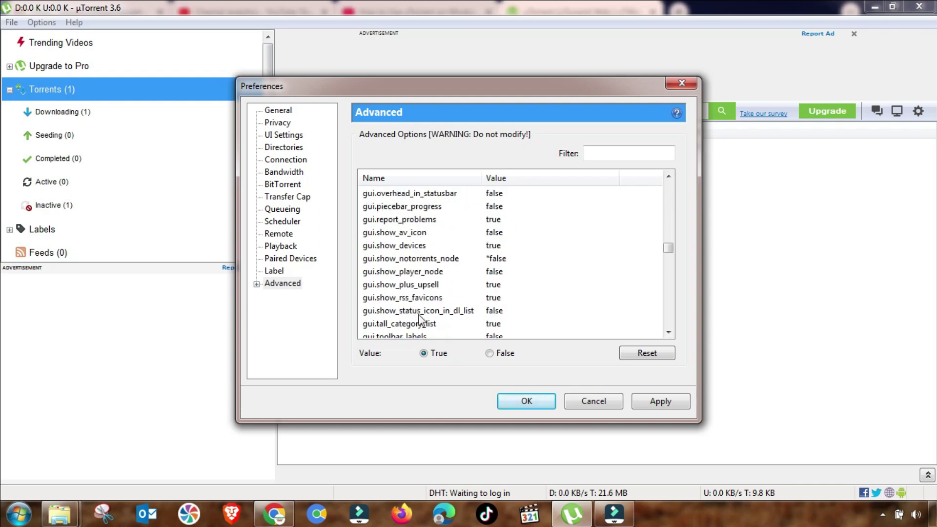
Close Preferences without applying, then run Update Tracker on the stopped 2.20 GB Office torrent.
click(593, 401)
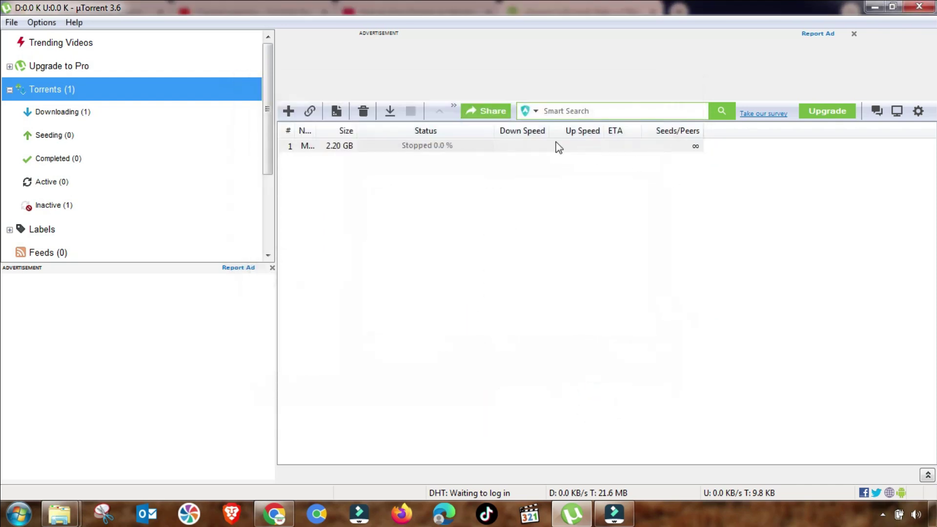
right_click(346, 146)
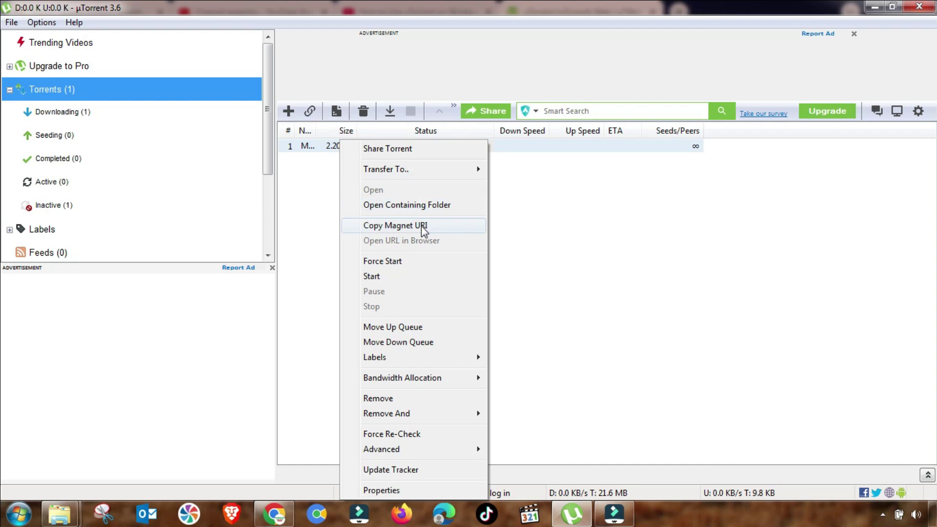
mouse_move(442, 378)
mouse_move(531, 431)
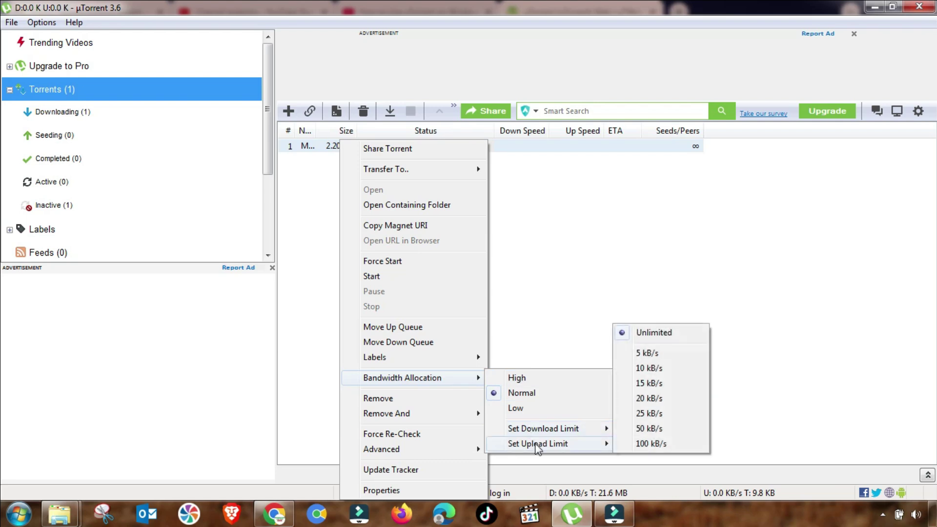
click(392, 471)
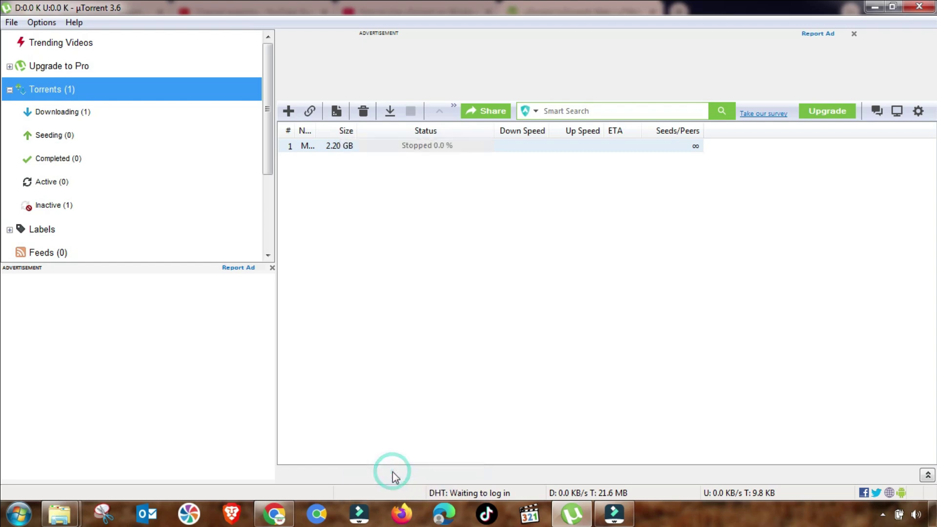
Open the Office torrent's properties and select the full tracker list in the New Tracker notes.
double_click(340, 147)
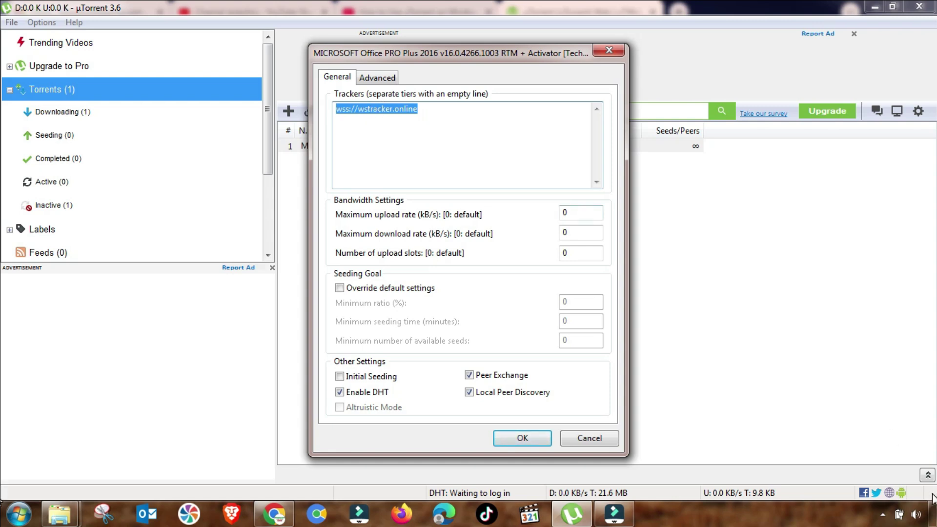
key(super+d)
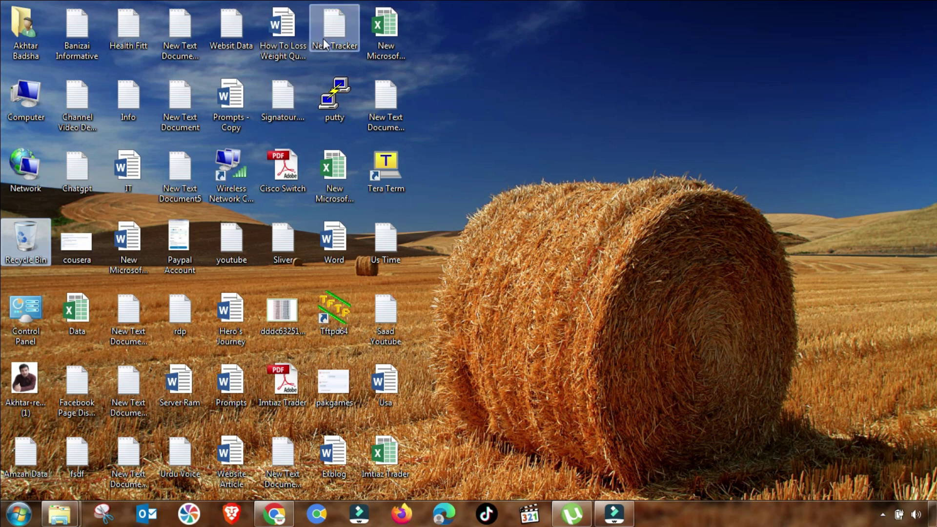
double_click(326, 41)
click(377, 201)
click(361, 180)
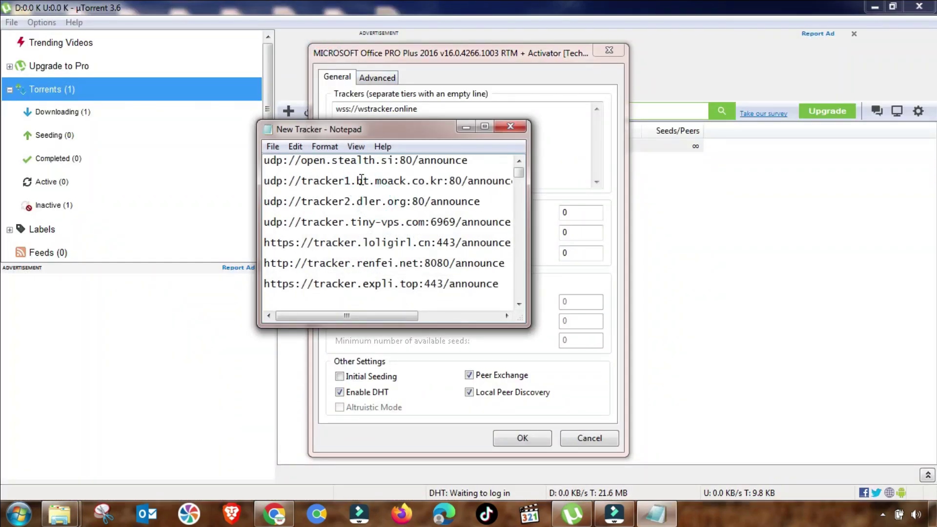
key(ctrl+a)
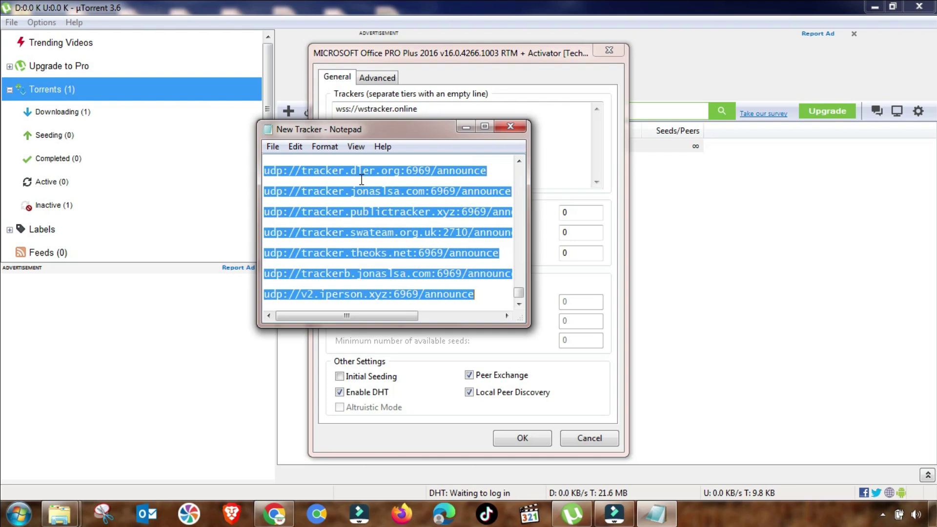
click(510, 127)
Paste the copied trackers over the wss://wstracker.online entry, review the list, and close Properties.
click(471, 122)
key(ctrl+a)
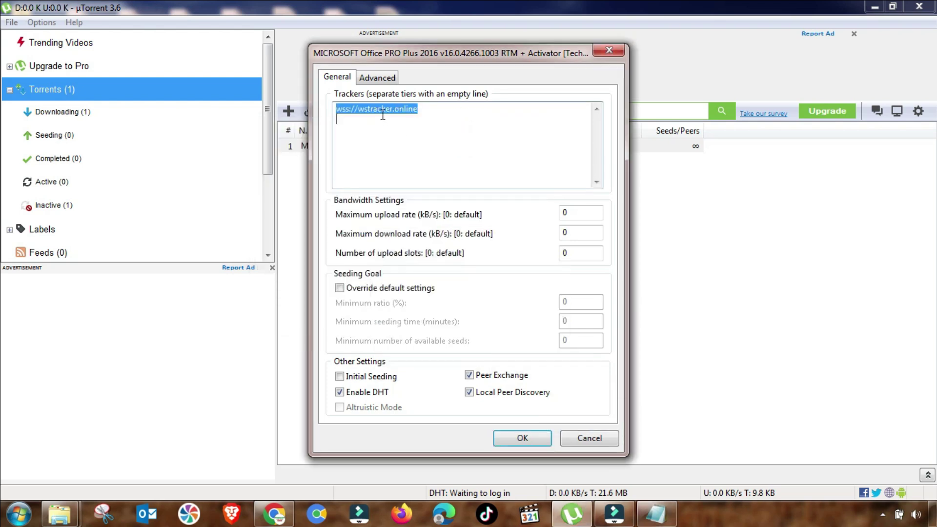
key(ctrl+v)
scroll(420, 146, up, 8)
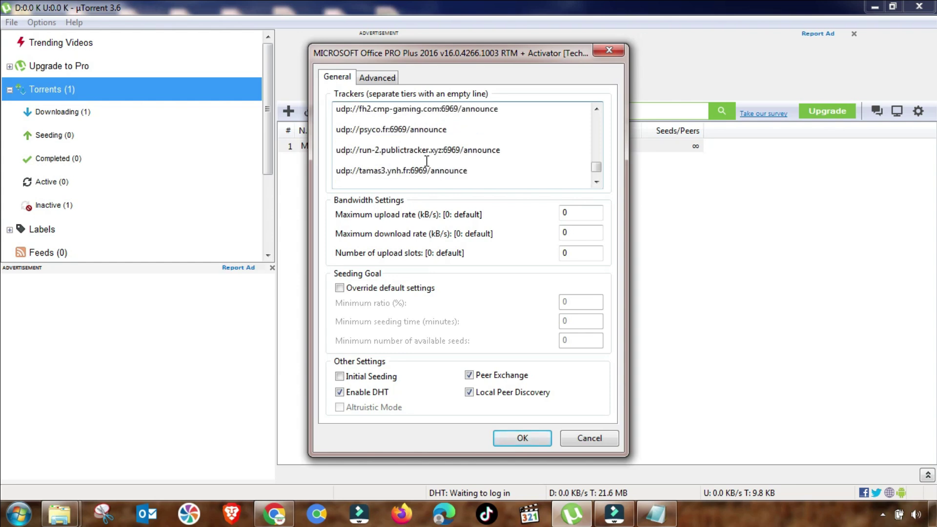
scroll(428, 161, up, 8)
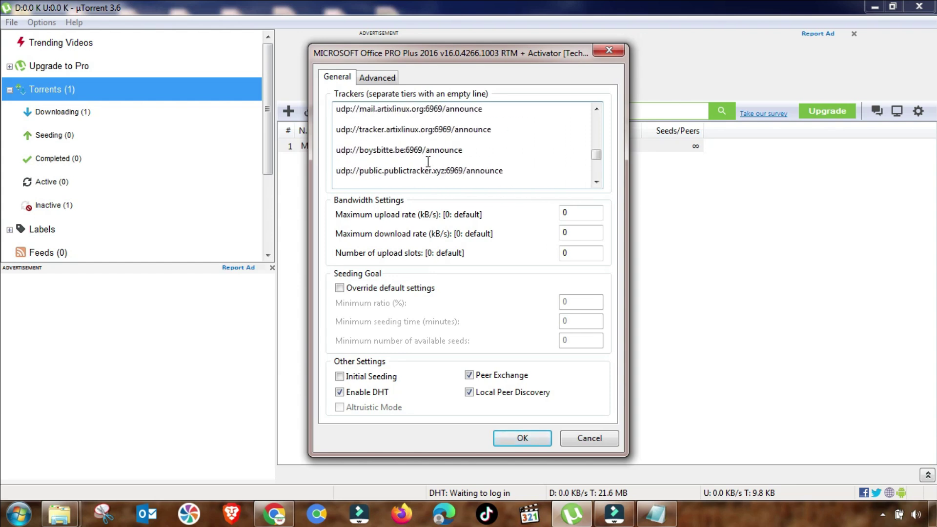
scroll(428, 162, up, 3)
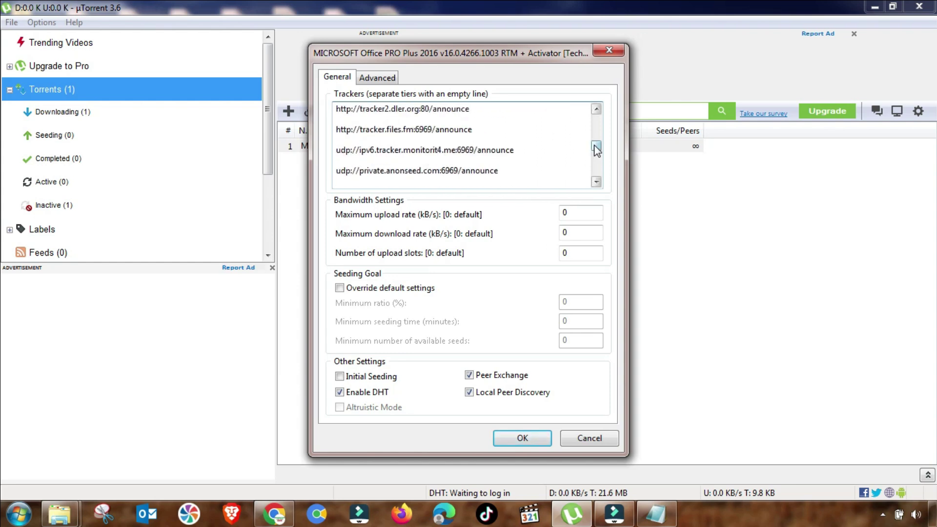
drag(595, 148, 595, 121)
scroll(427, 165, down, 10)
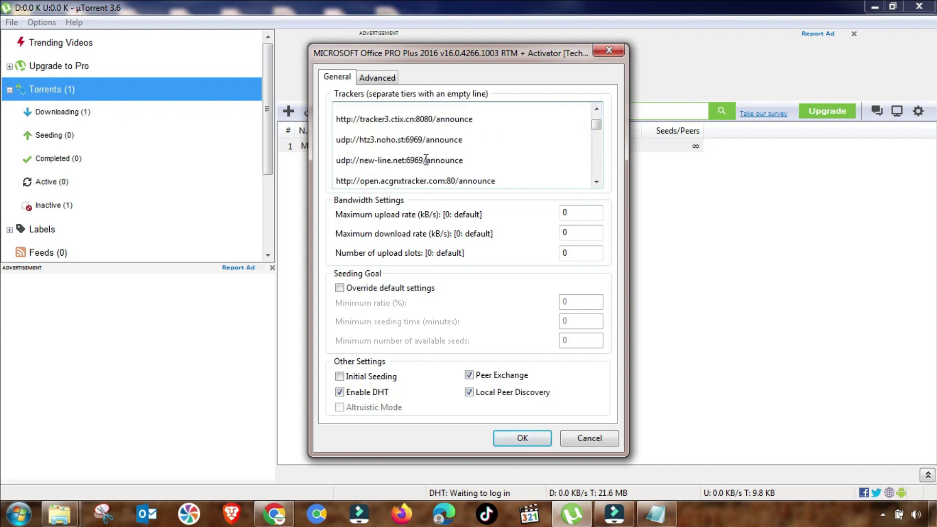
scroll(428, 165, down, 3)
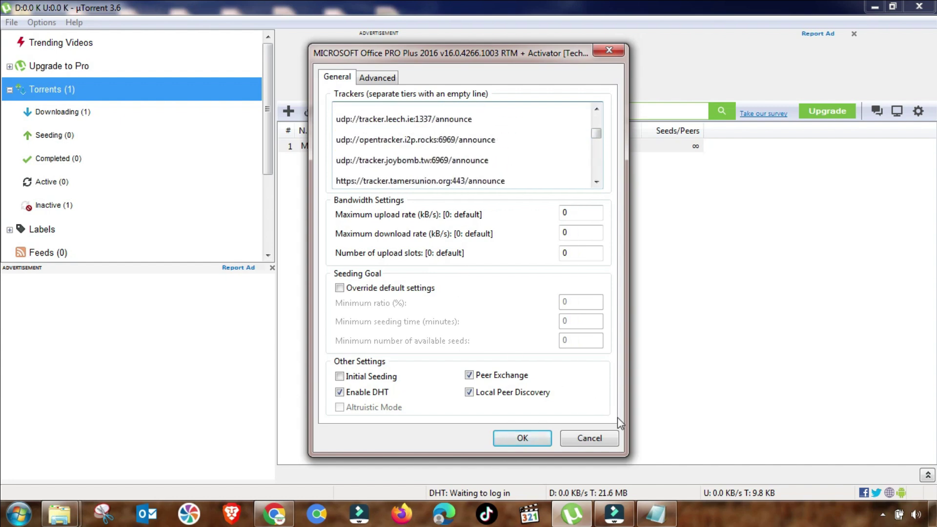
click(575, 438)
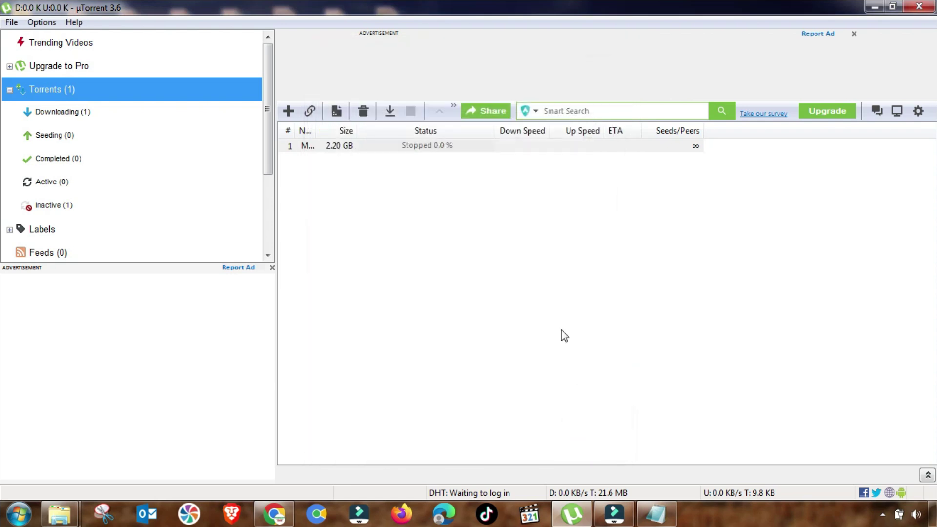
right_click(376, 143)
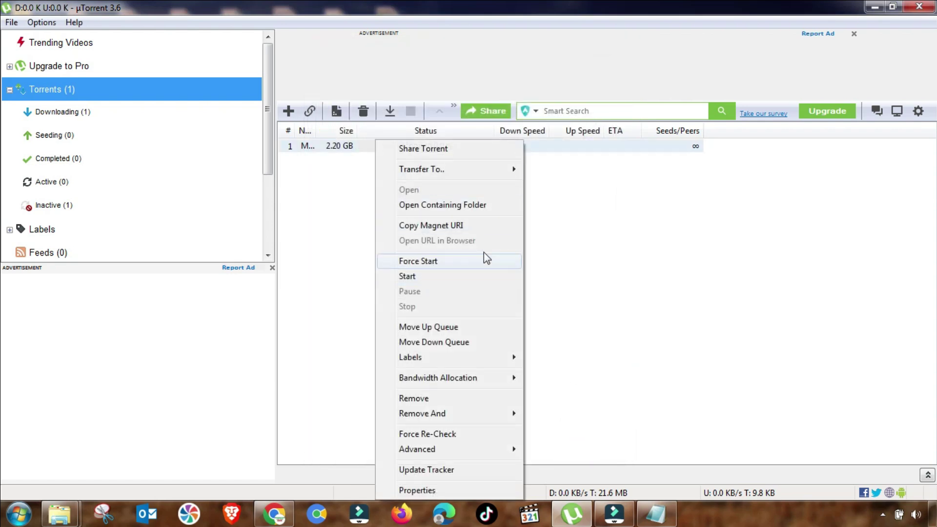
click(570, 145)
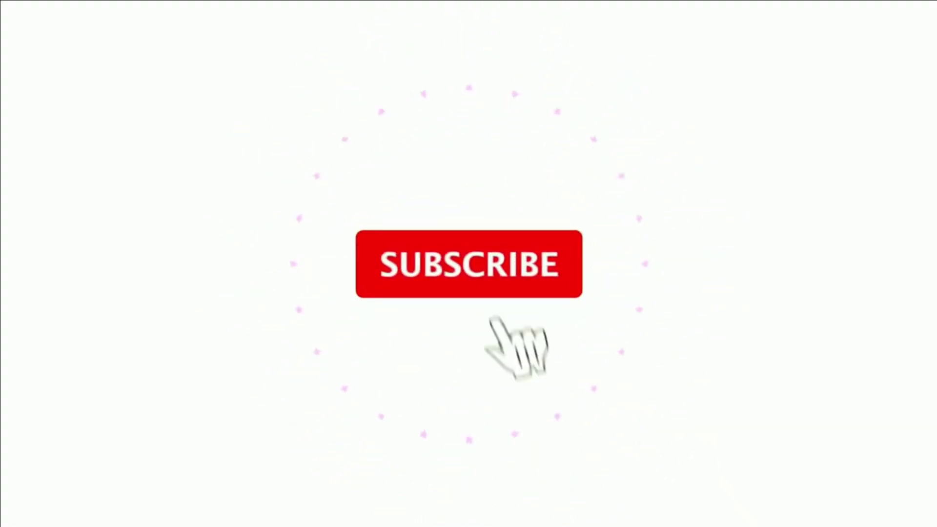